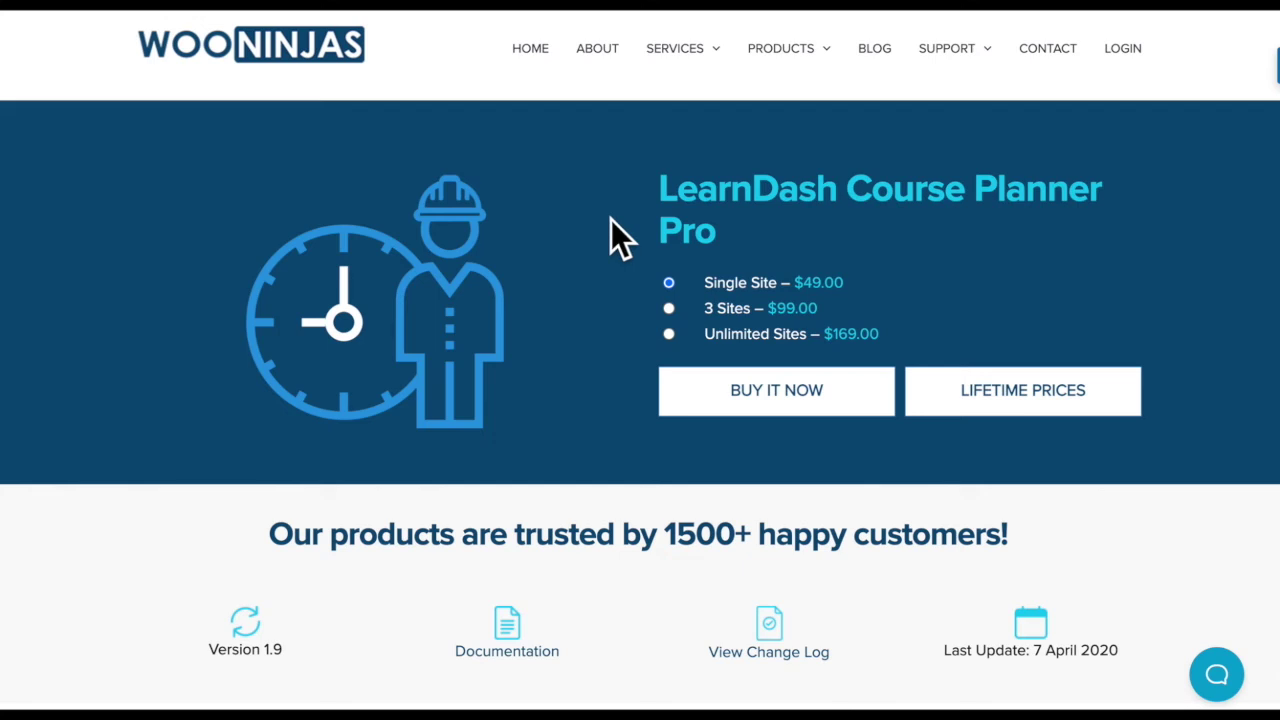
Open the Course Management settings from the WordPress dashboard.
{"action": "left_click", "coordinate": [722, 412]}
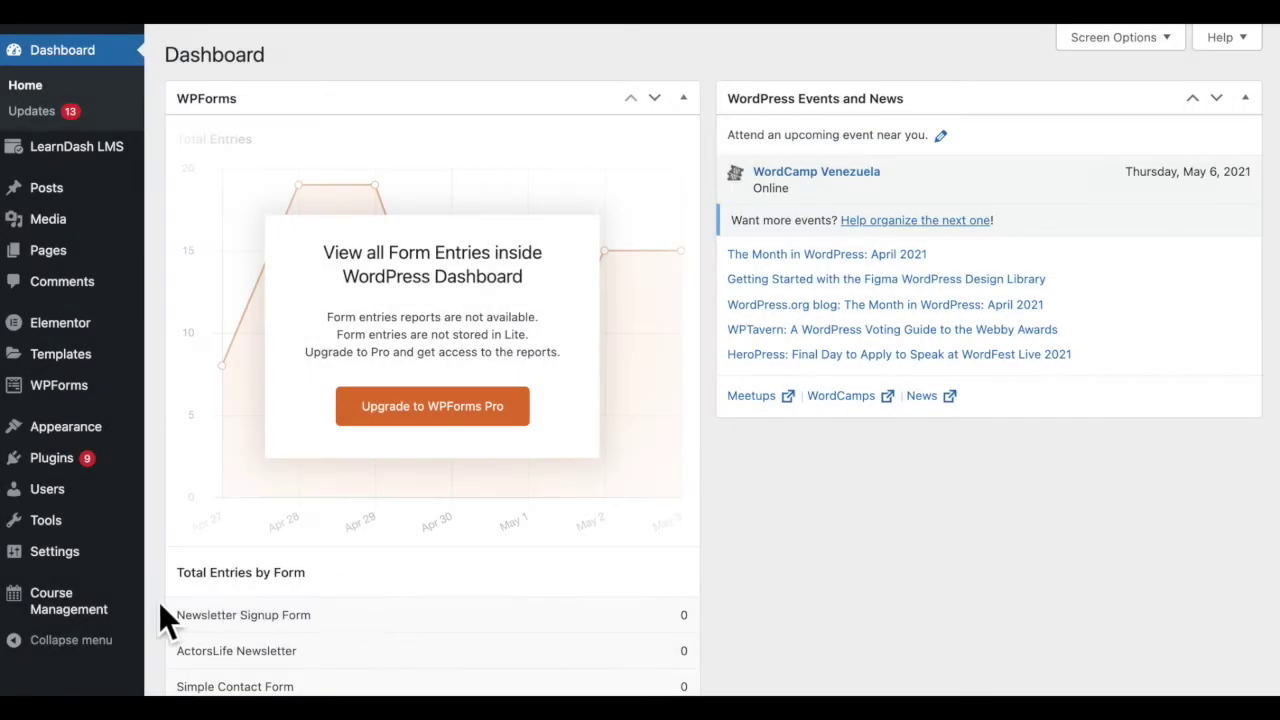
{"action": "mouse_move", "coordinate": [147, 622]}
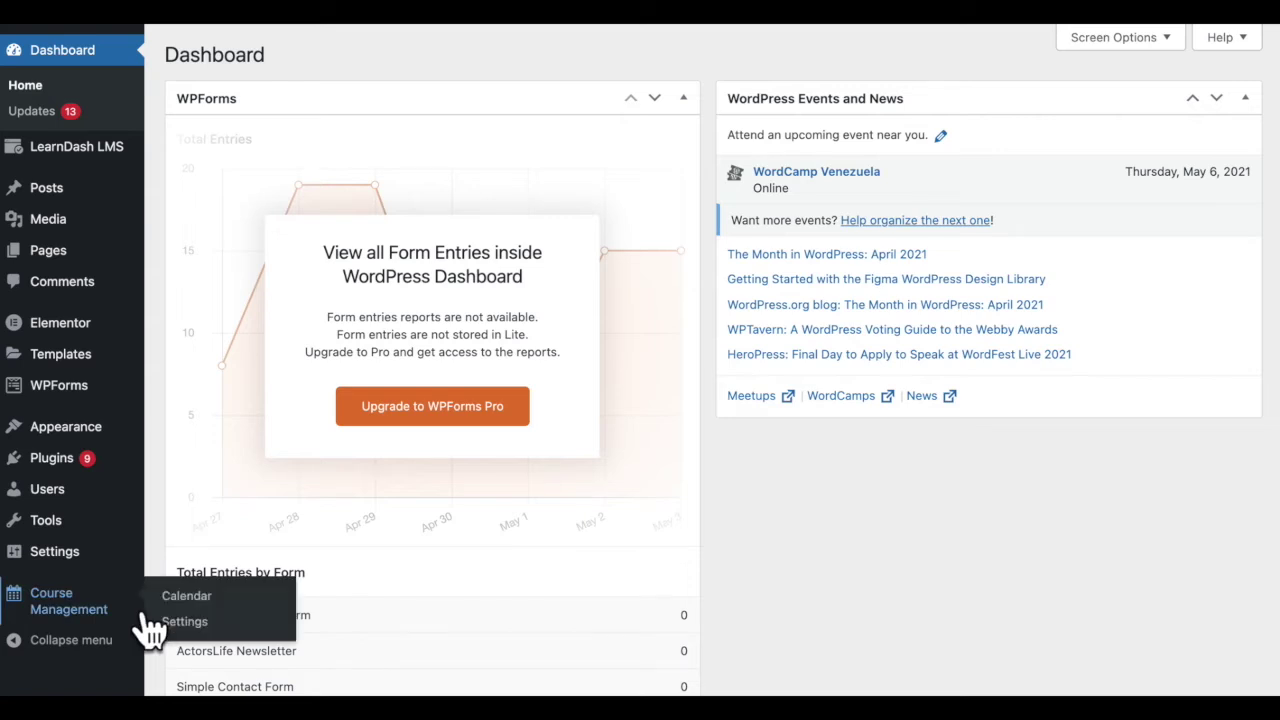
{"action": "left_click", "coordinate": [264, 622]}
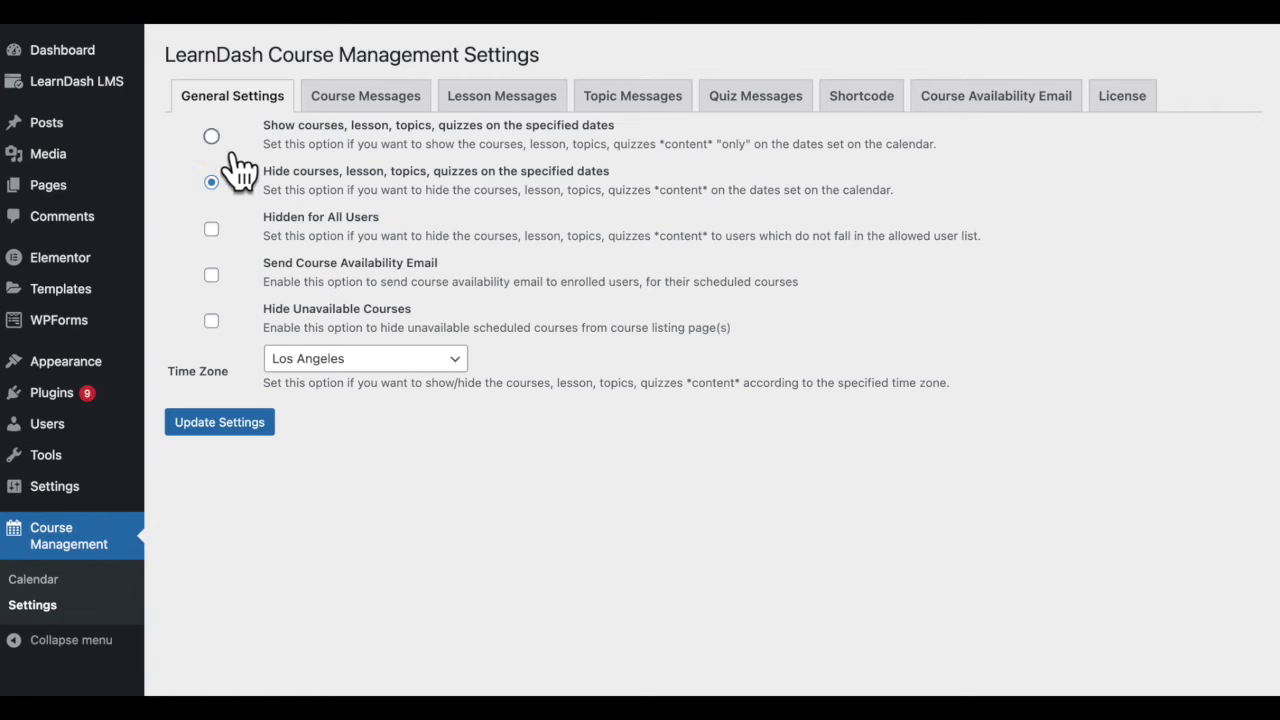
Show content on the specified dates, enable Hidden for All Users, Send Course Availability Email and Hide Unavailable Courses, and set the time zone to New York.
{"action": "left_click", "coordinate": [211, 136]}
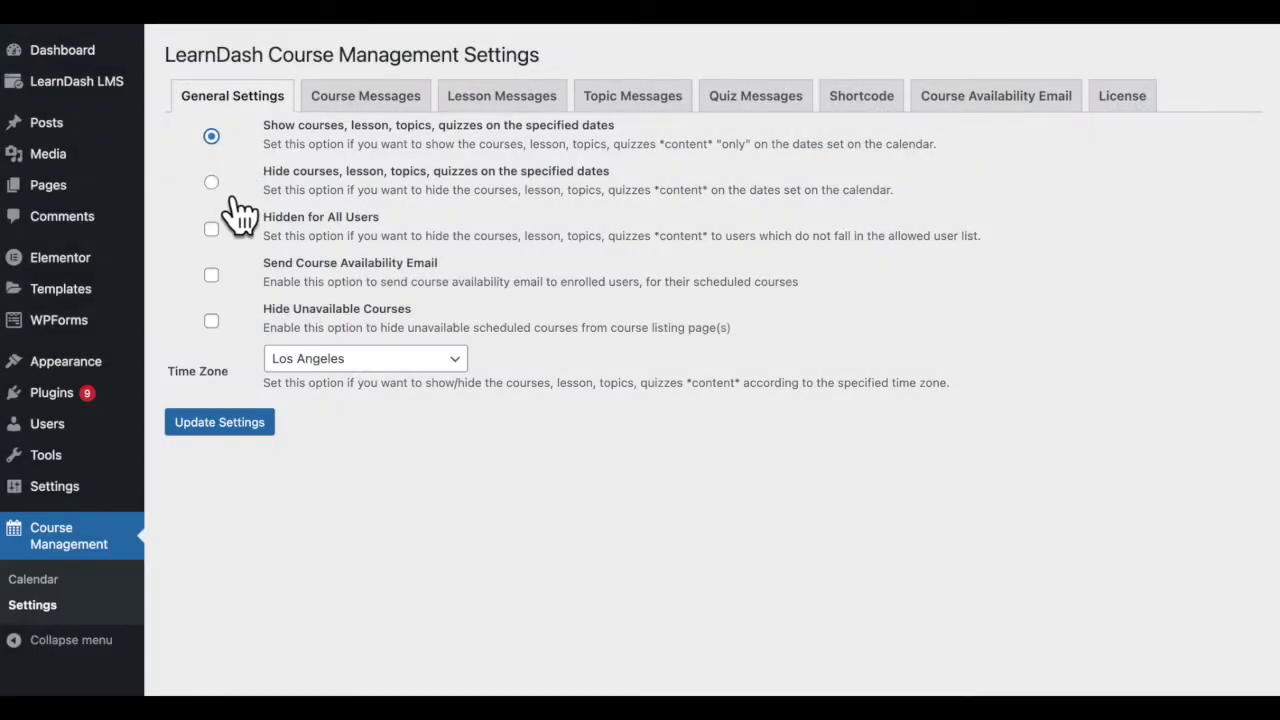
{"action": "left_click", "coordinate": [212, 182]}
{"action": "left_click", "coordinate": [229, 242]}
{"action": "left_click", "coordinate": [226, 279]}
{"action": "left_click", "coordinate": [462, 368]}
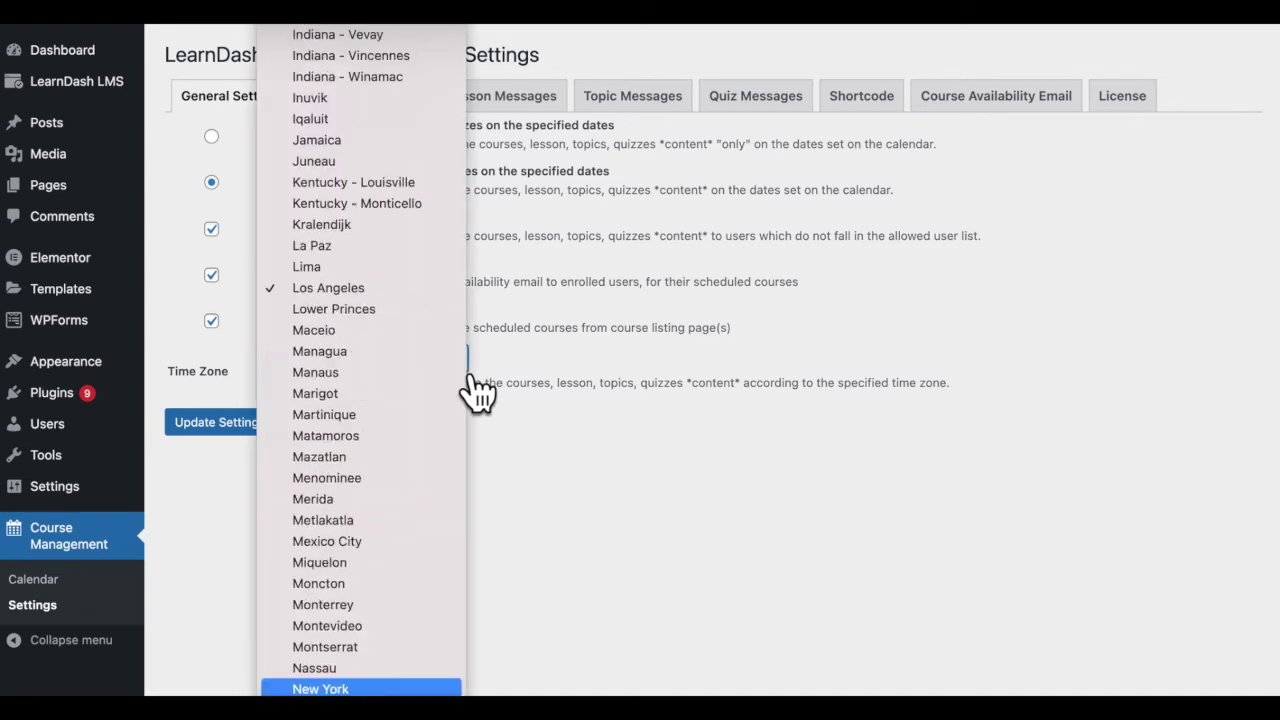
{"action": "left_click", "coordinate": [325, 689]}
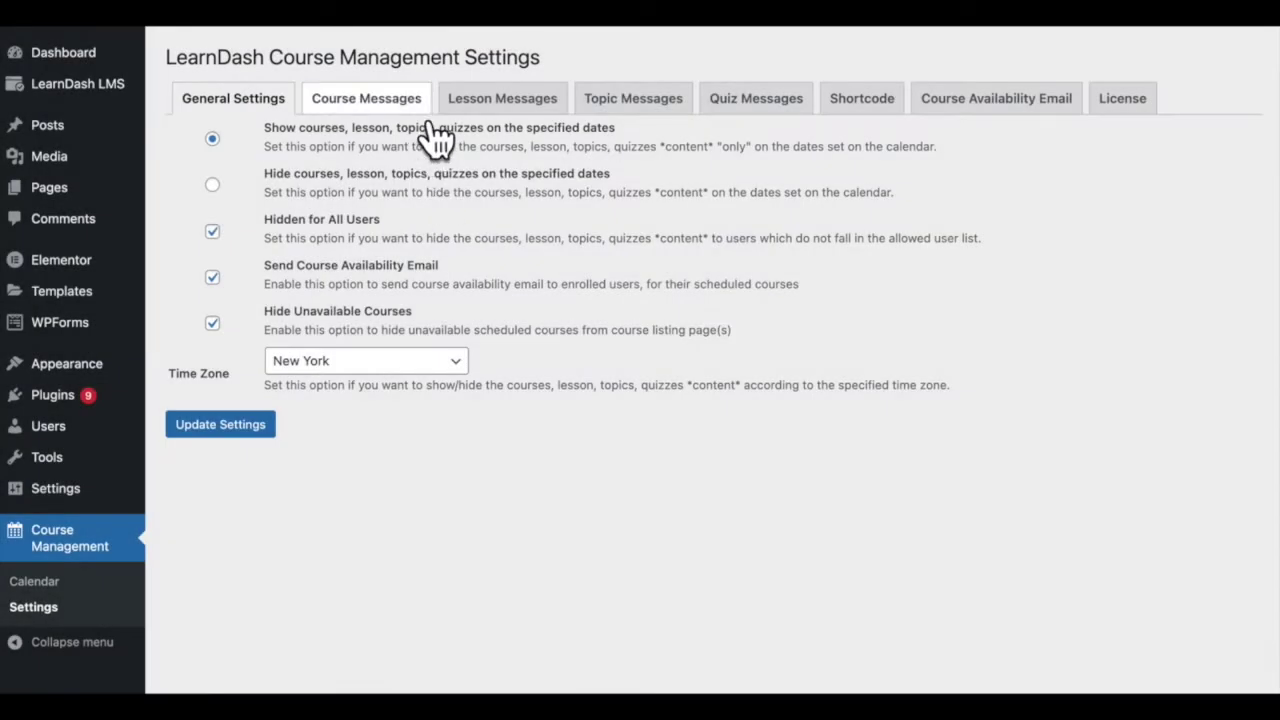
Review the course message templates for the show, hide and Hidden for All Users settings.
{"action": "left_click", "coordinate": [428, 112]}
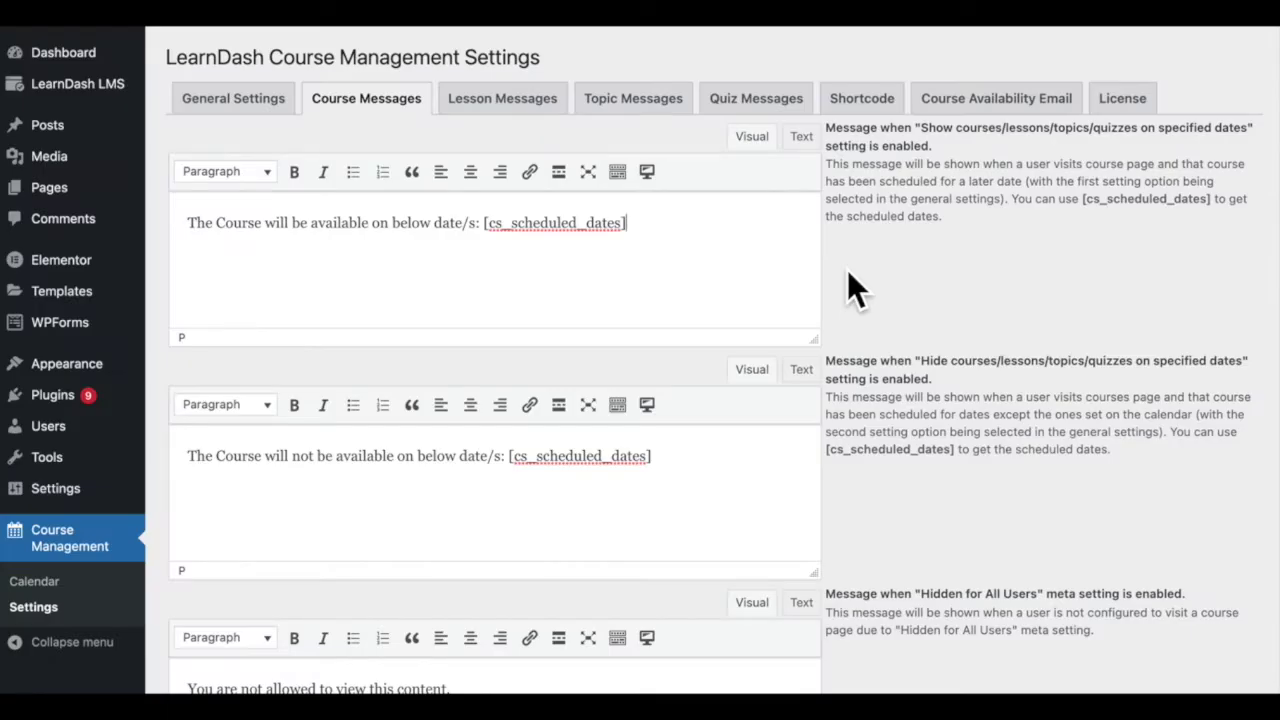
{"action": "scroll", "coordinate": [847, 270], "scroll_direction": "down", "scroll_amount": 3}
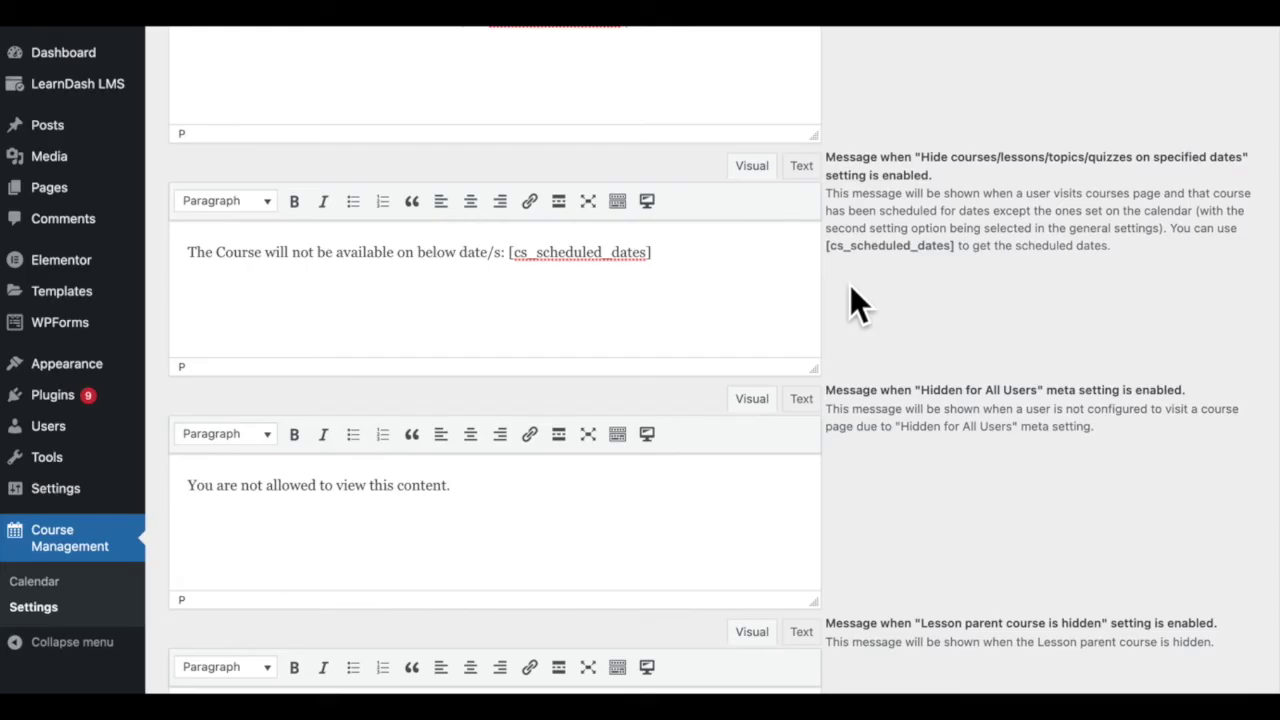
{"action": "scroll", "coordinate": [850, 288], "scroll_direction": "down", "scroll_amount": 4}
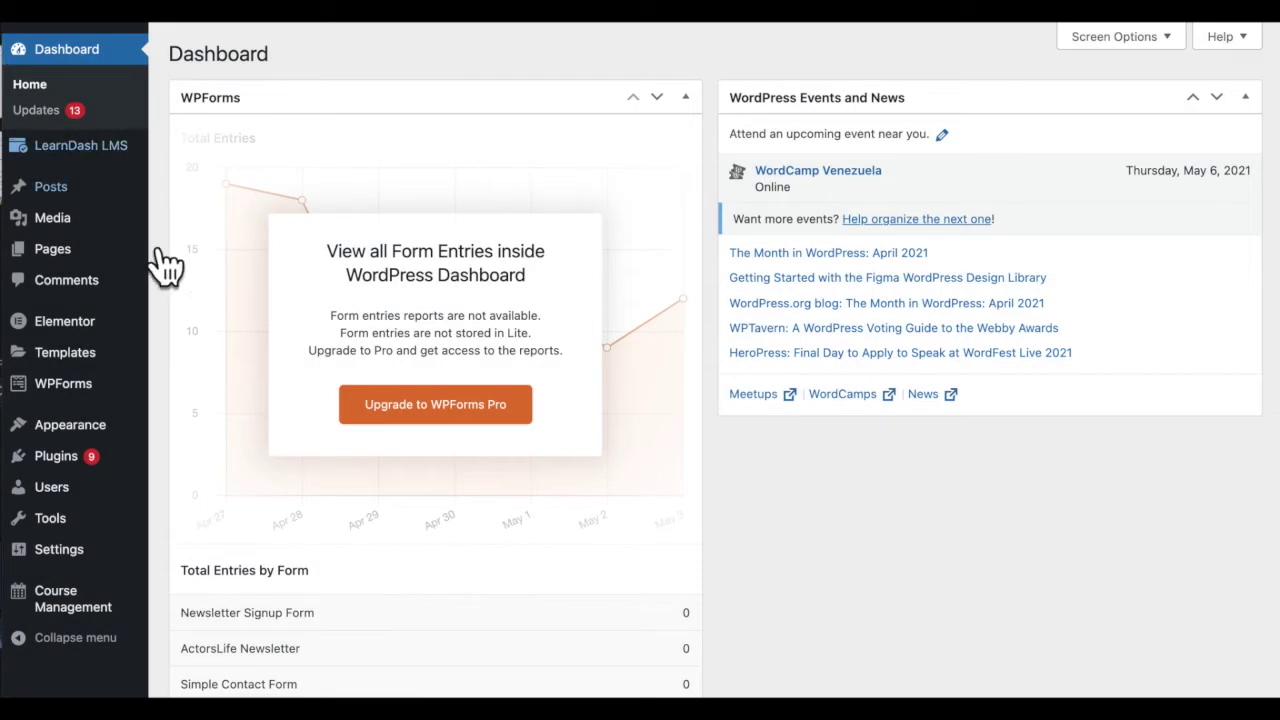
In the Course Management calendar, schedule the self-tape course's topic "The logistics of filming that great tape" on May 10, 2021.
{"action": "mouse_move", "coordinate": [150, 640]}
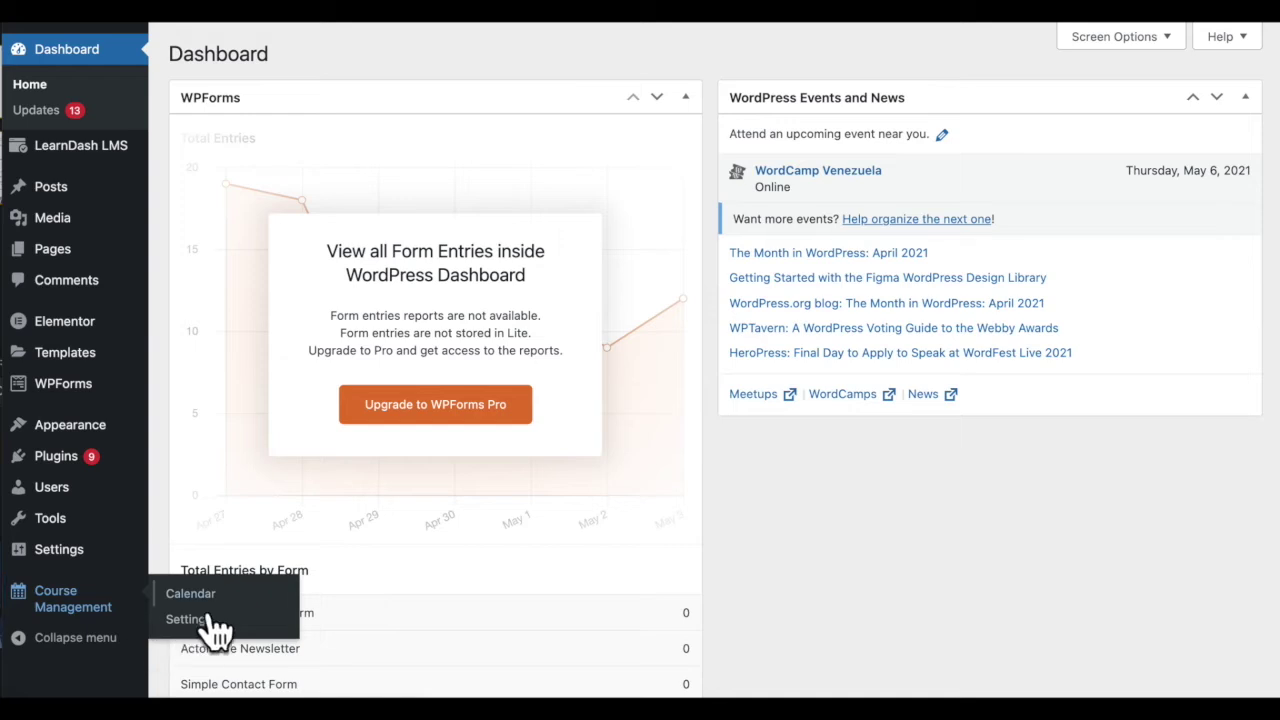
{"action": "left_click", "coordinate": [258, 597]}
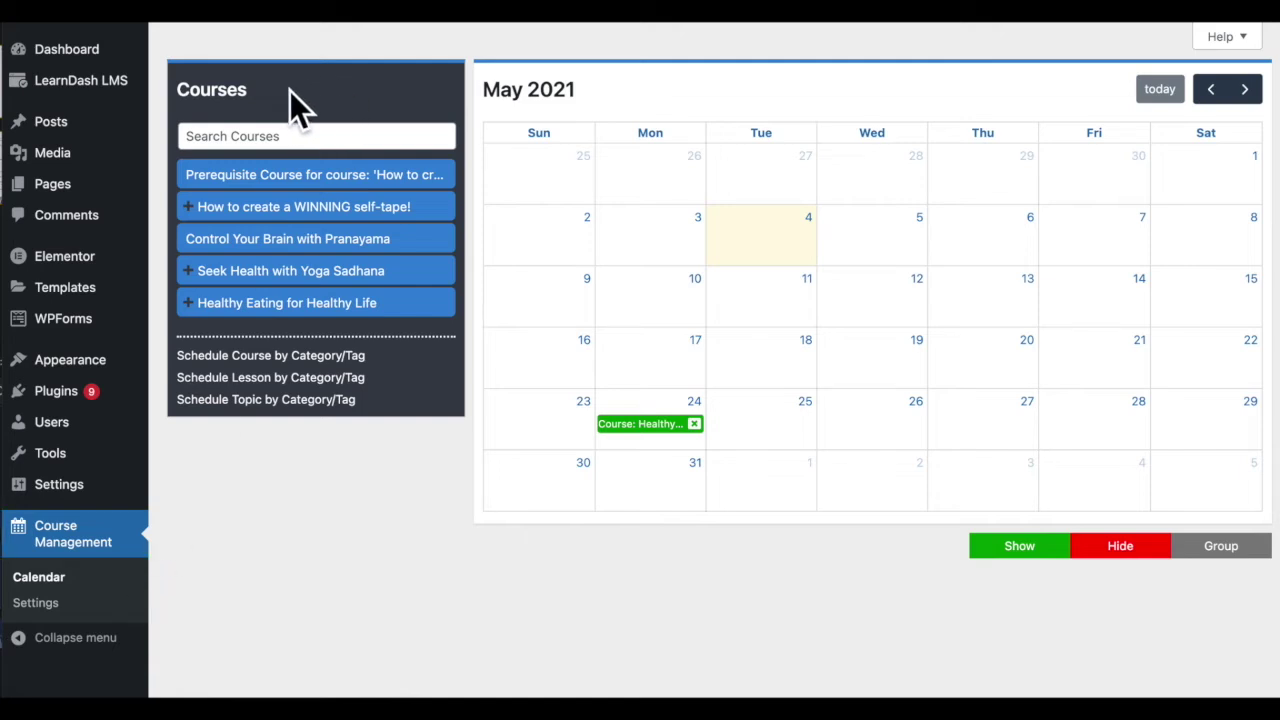
{"action": "left_click", "coordinate": [212, 220]}
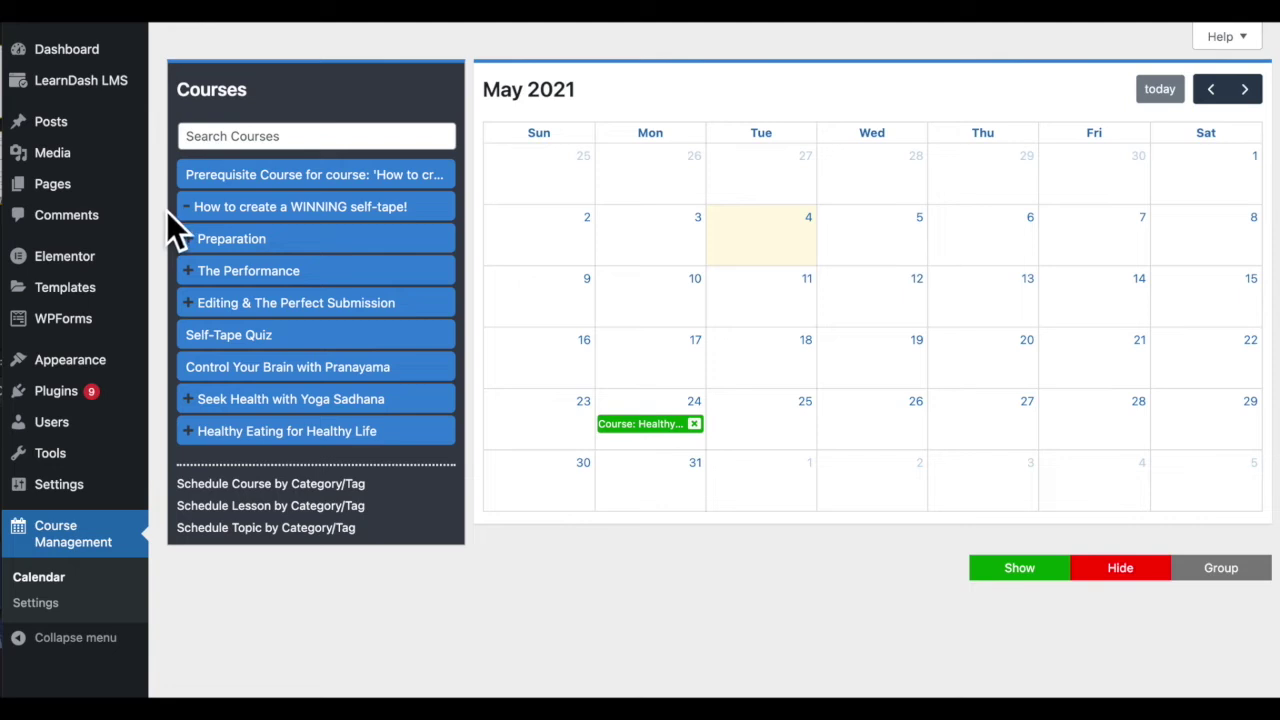
{"action": "left_click", "coordinate": [215, 272]}
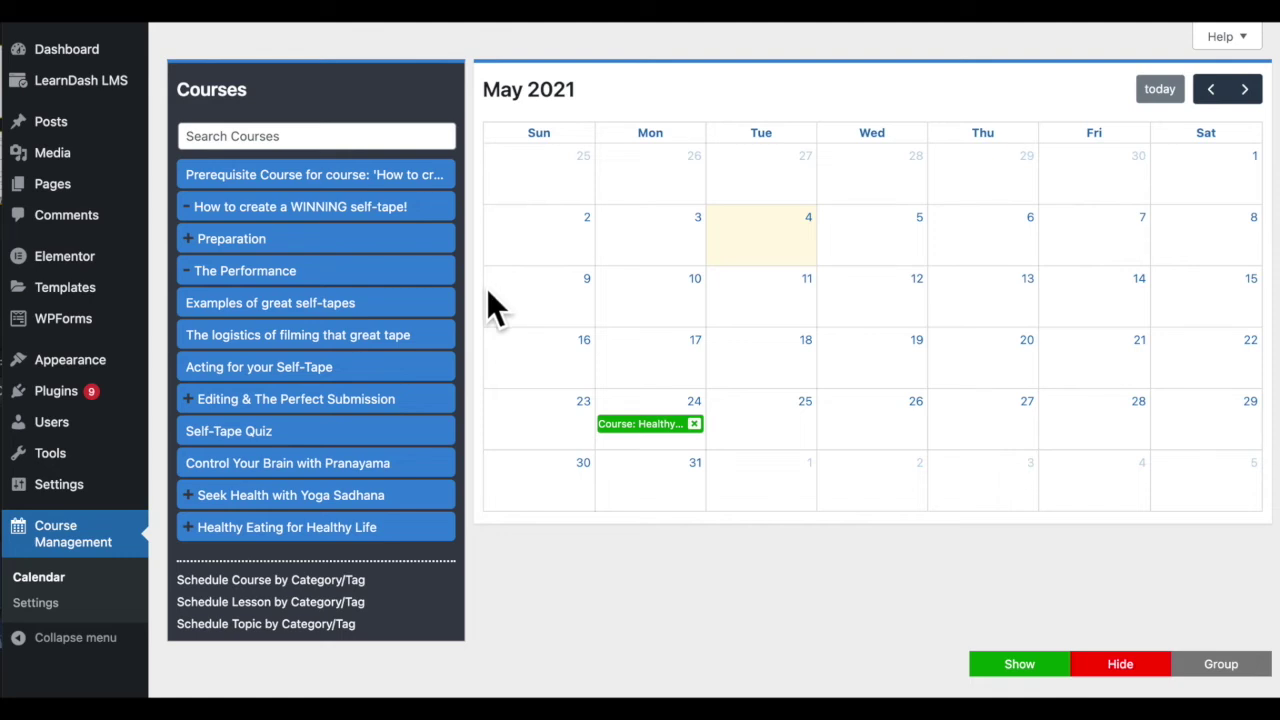
{"action": "left_click", "coordinate": [397, 350]}
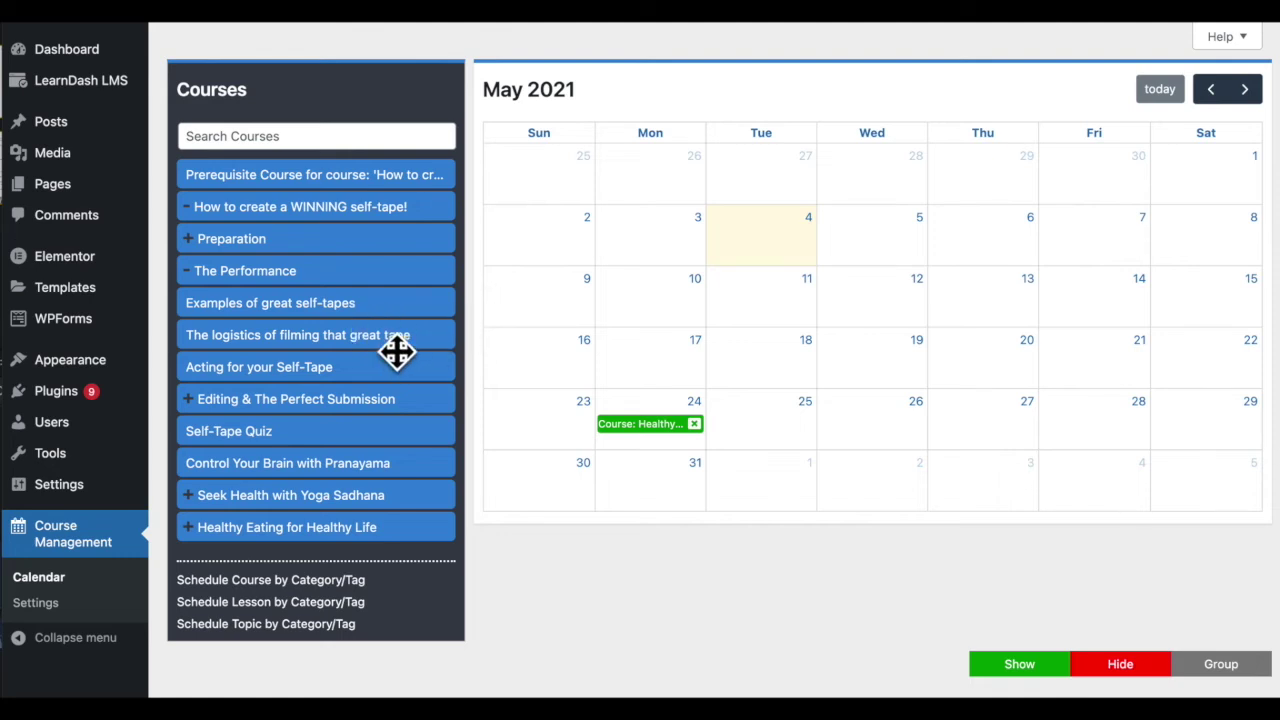
{"action": "left_click_drag", "start_coordinate": [397, 350], "coordinate": [679, 305]}
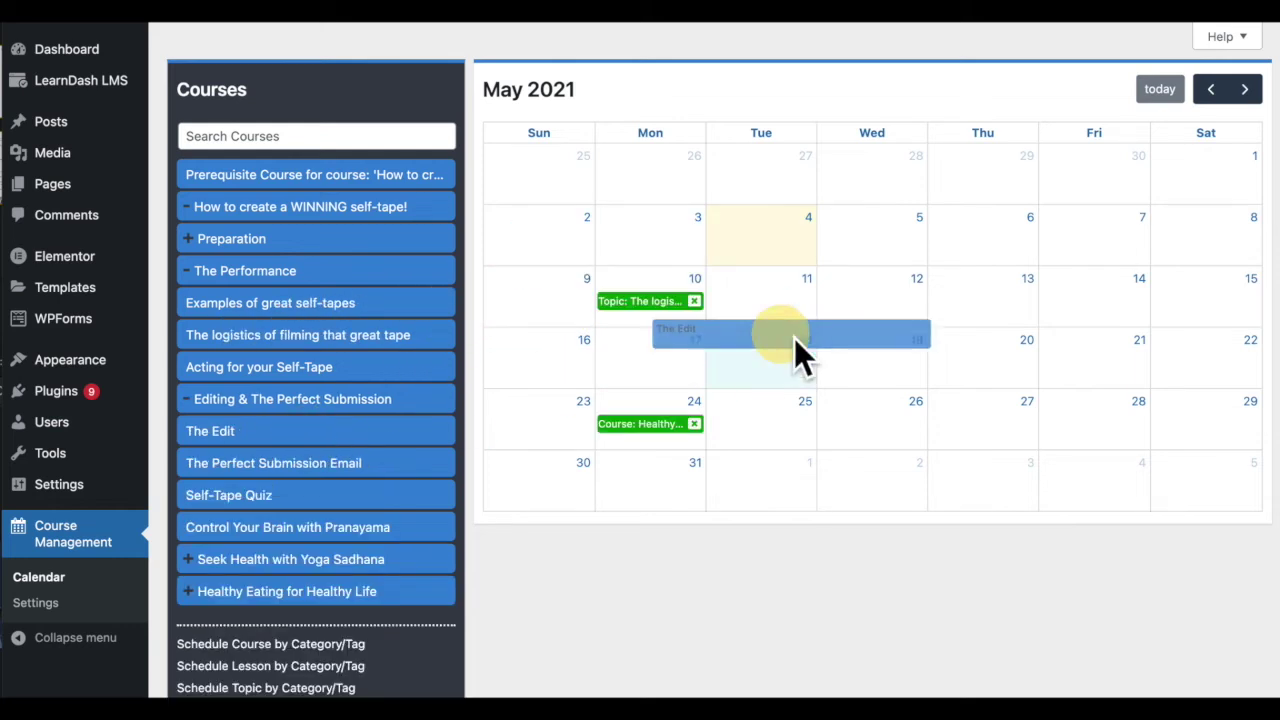
Schedule the topic "The Edit" on May 12 and the lesson "Preparation" on May 20, 2021.
{"action": "left_click_drag", "start_coordinate": [794, 340], "coordinate": [873, 301]}
{"action": "left_click", "coordinate": [190, 400]}
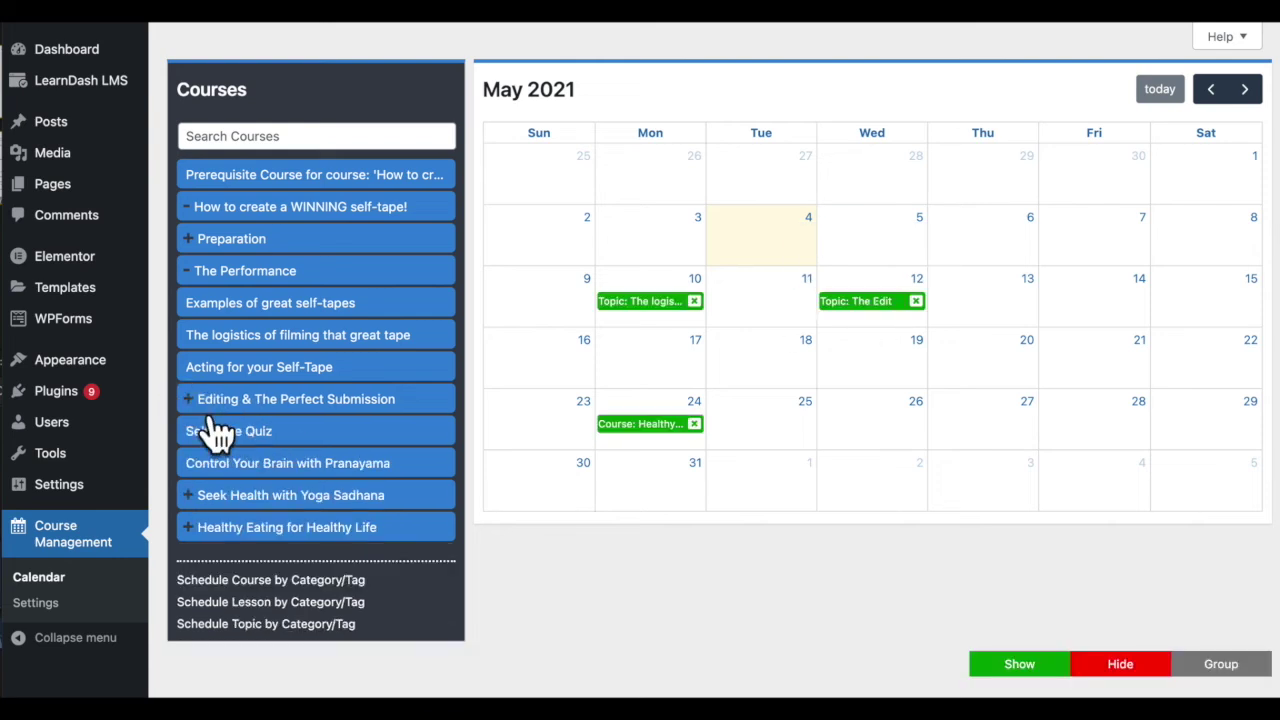
{"action": "left_click_drag", "start_coordinate": [254, 249], "coordinate": [1010, 376]}
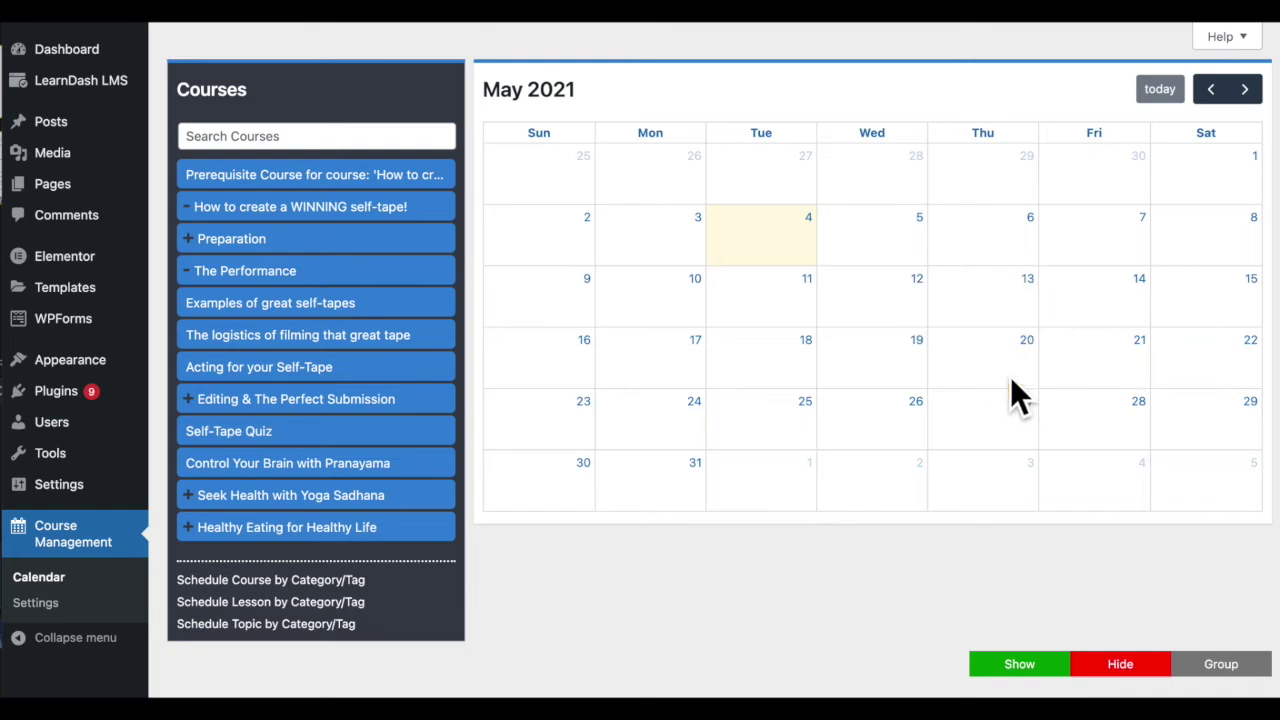
{"action": "mouse_move", "coordinate": [1023, 384]}
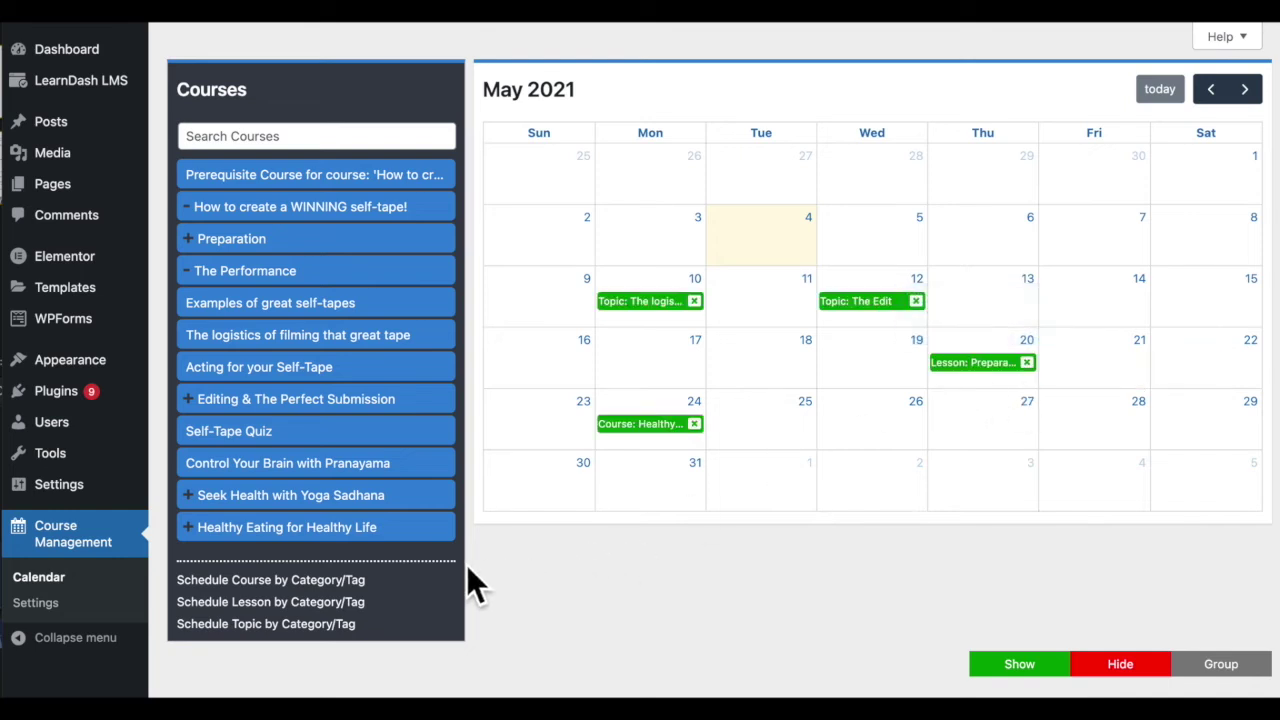
Start a course schedule by category/tag with start date 2021-05-05 and start time 12:30 AM.
{"action": "left_click", "coordinate": [360, 582]}
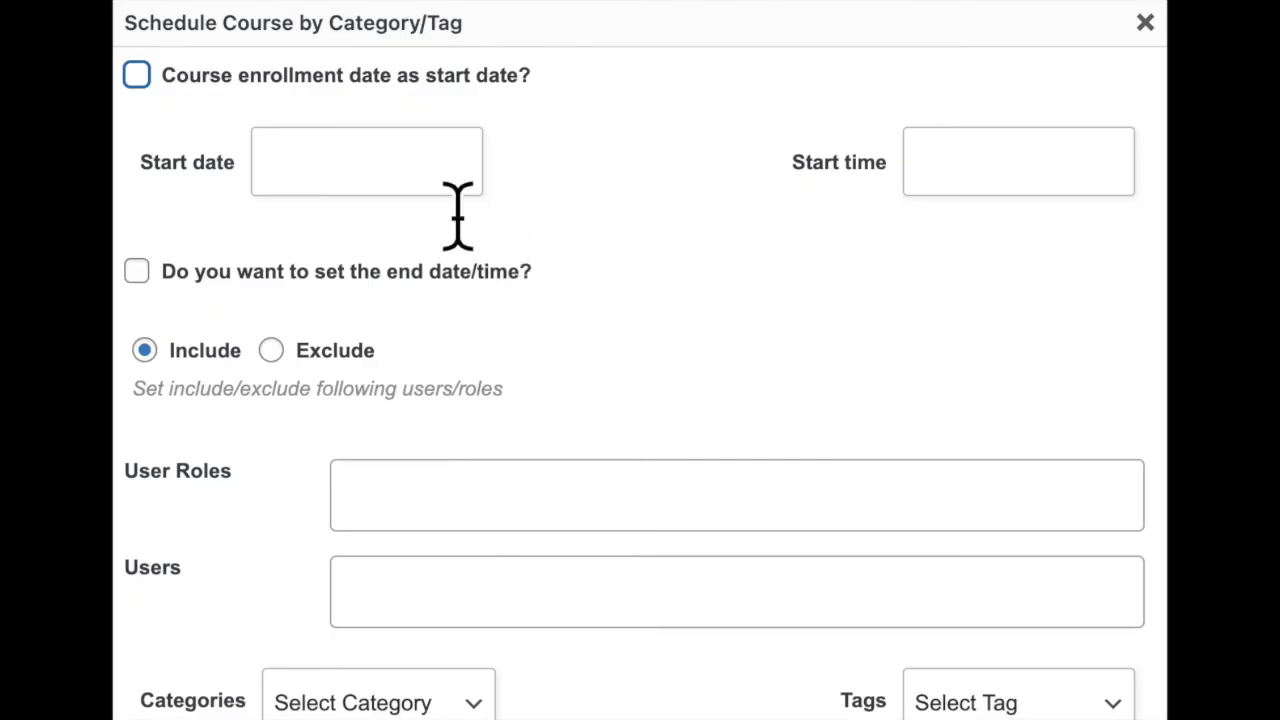
{"action": "left_click", "coordinate": [477, 236]}
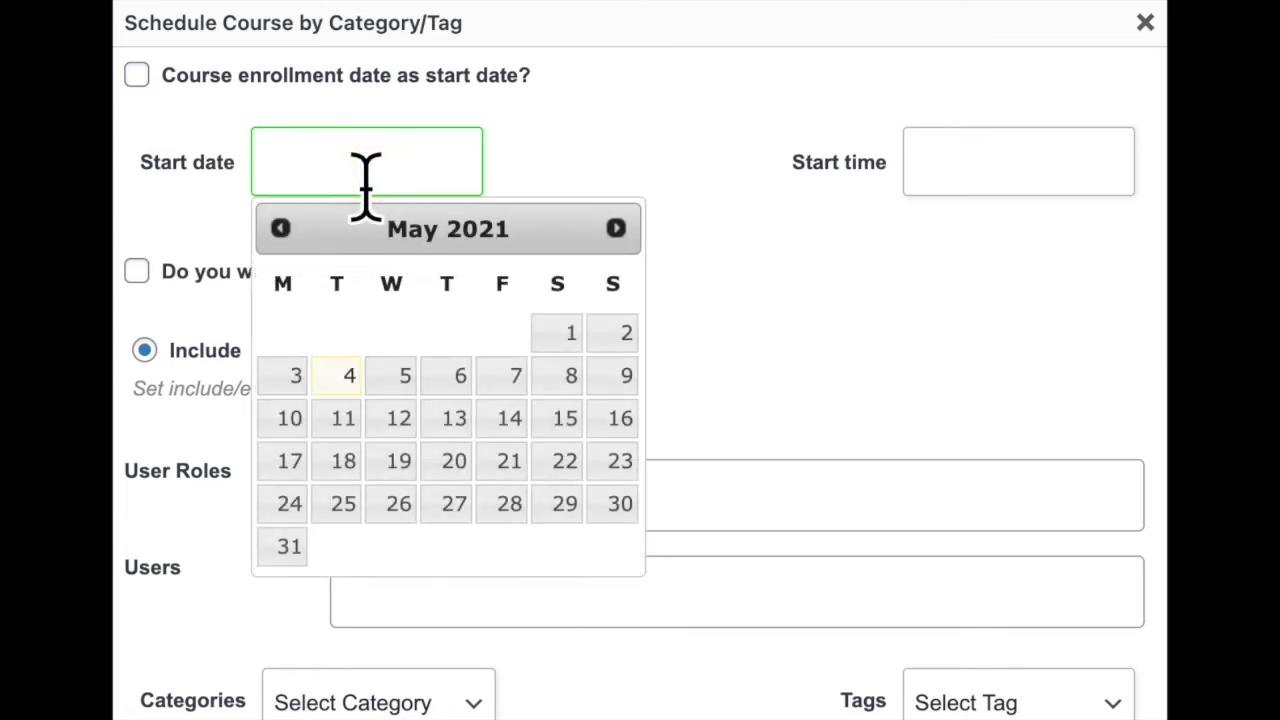
{"action": "left_click", "coordinate": [408, 385]}
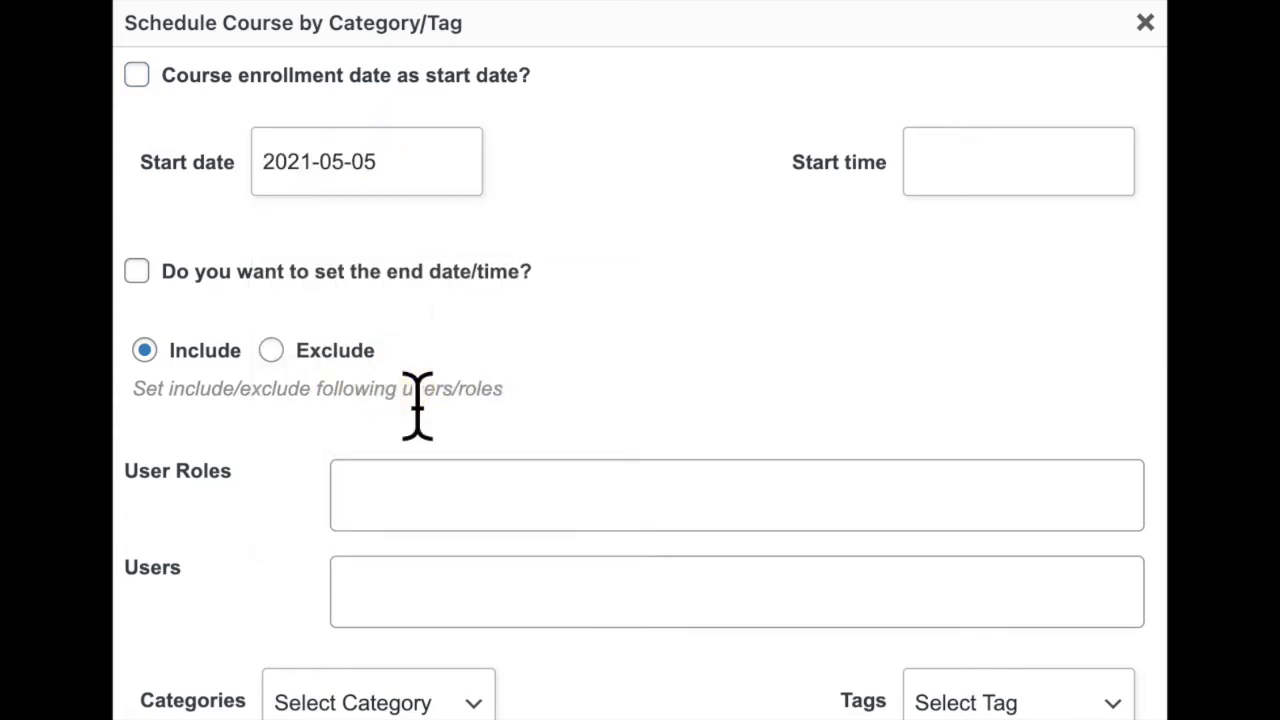
{"action": "left_click", "coordinate": [950, 172]}
{"action": "left_click", "coordinate": [1025, 268]}
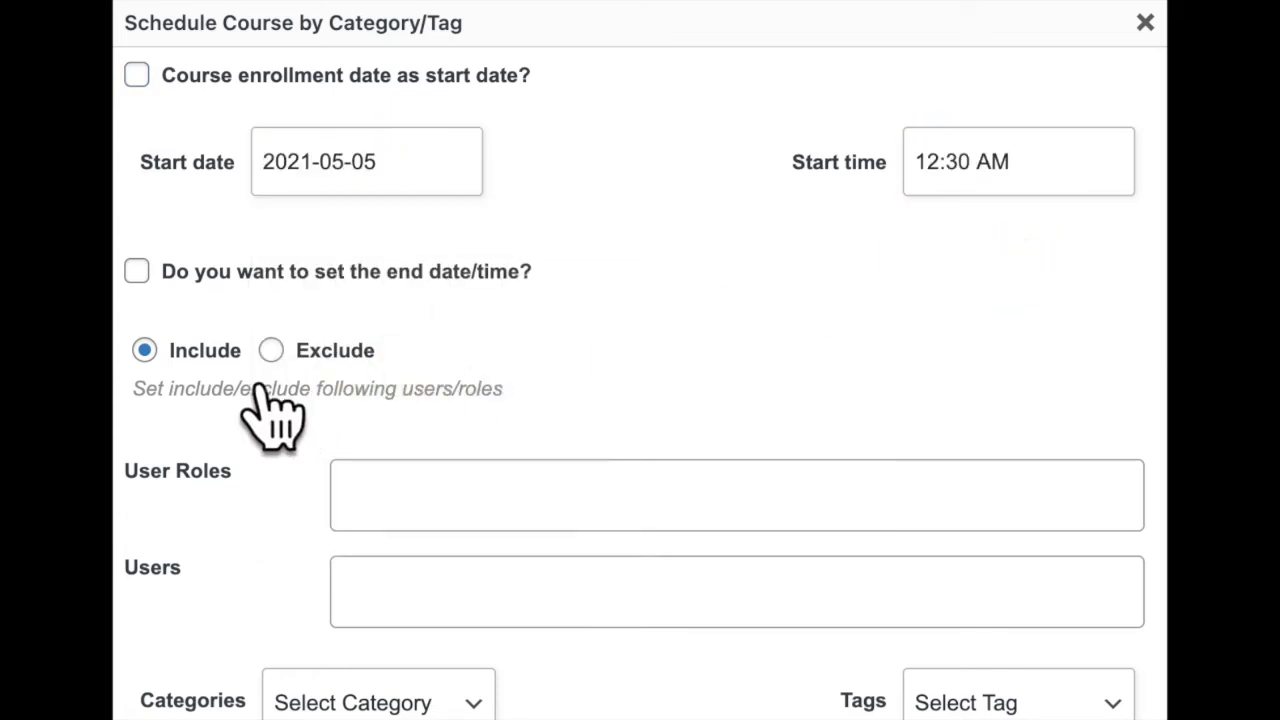
Set the user/role rule to Exclude, check the category and tag choices, and save the schedule.
{"action": "left_click", "coordinate": [172, 368]}
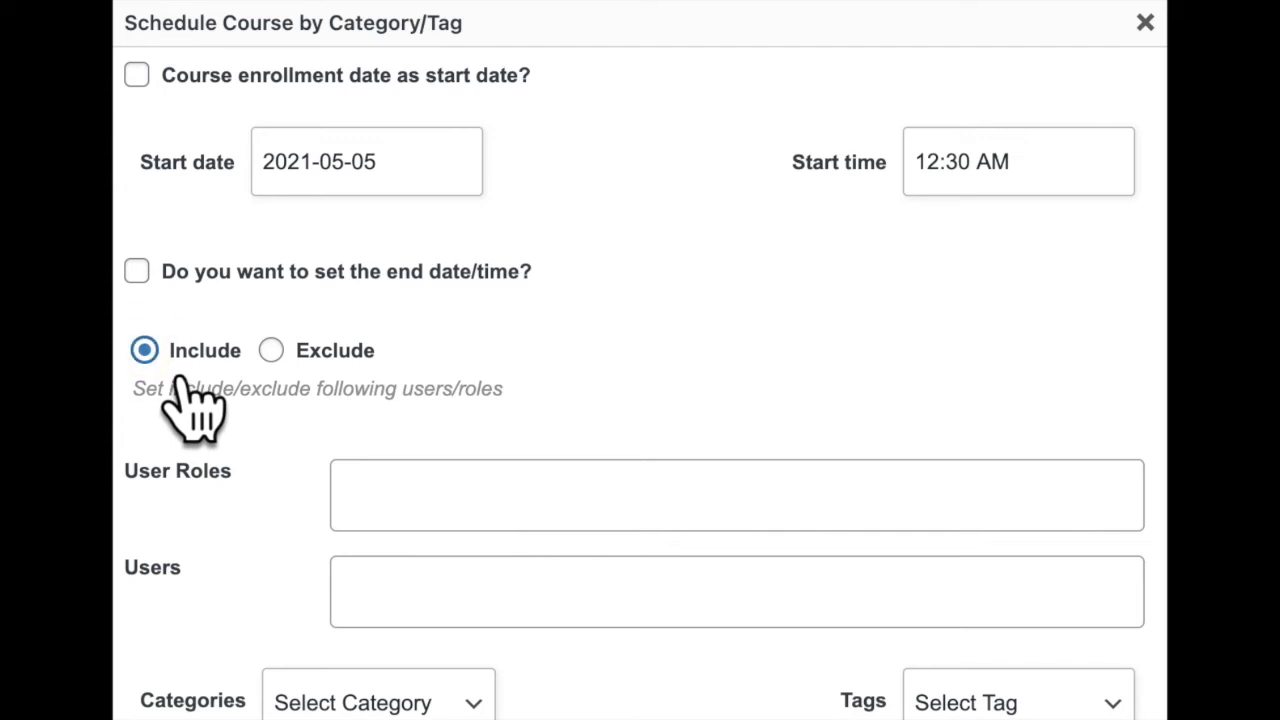
{"action": "left_click", "coordinate": [313, 383]}
{"action": "scroll", "coordinate": [325, 410], "scroll_direction": "down", "scroll_amount": 3}
{"action": "left_click", "coordinate": [480, 585]}
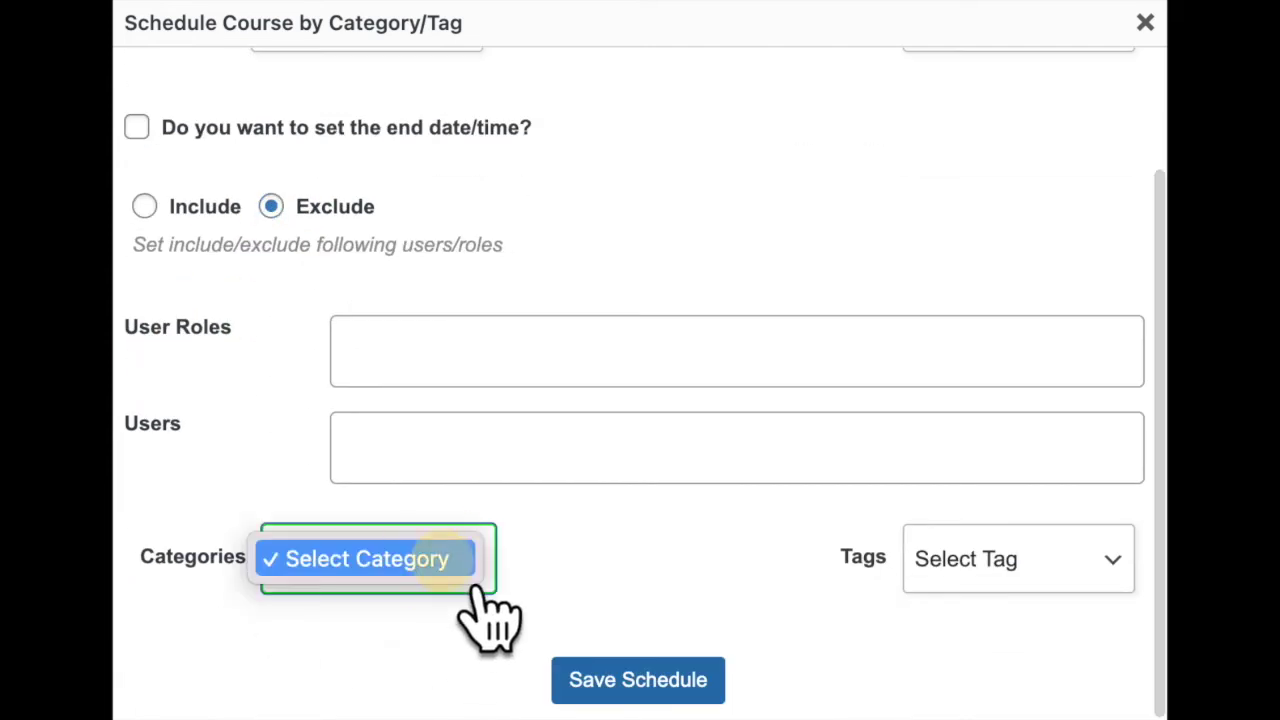
{"action": "left_click", "coordinate": [480, 585]}
{"action": "left_click", "coordinate": [1112, 592]}
{"action": "left_click", "coordinate": [1120, 592]}
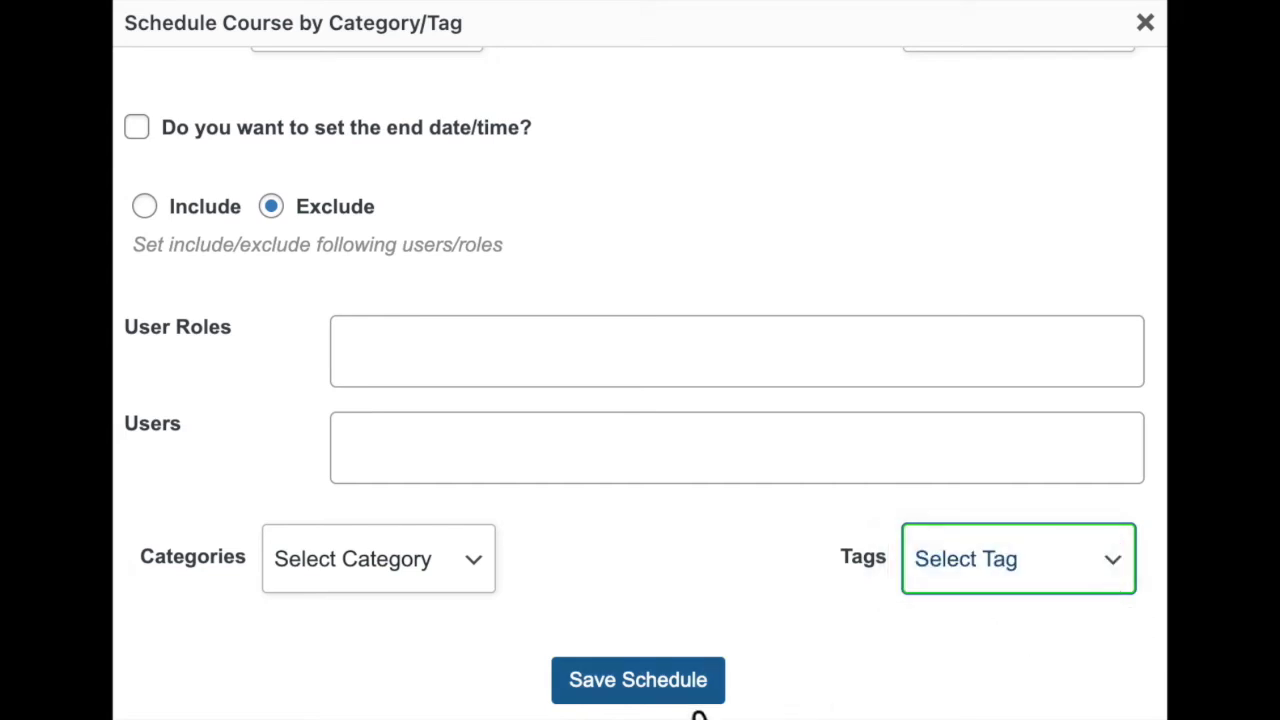
{"action": "left_click", "coordinate": [638, 680]}
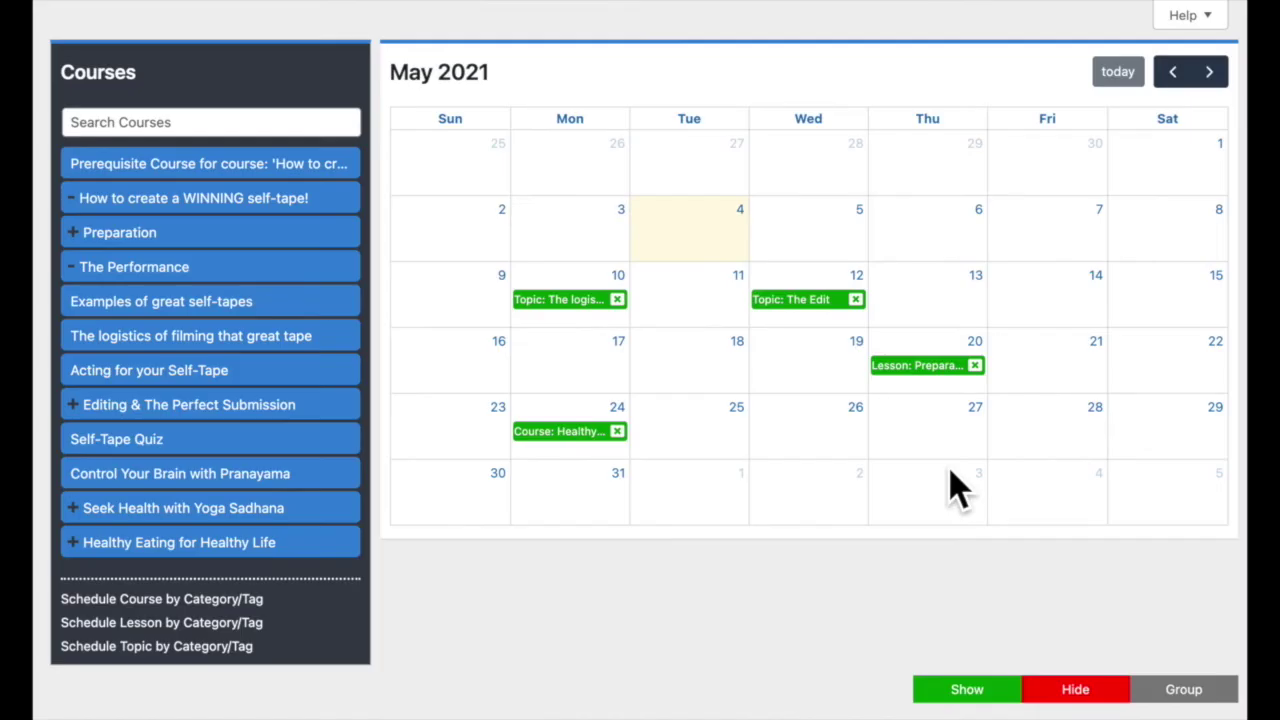
Give the scheduled "Preparation" lesson an end date of 2021-05-29 and an end time of 2:00 AM.
{"action": "left_click", "coordinate": [950, 369]}
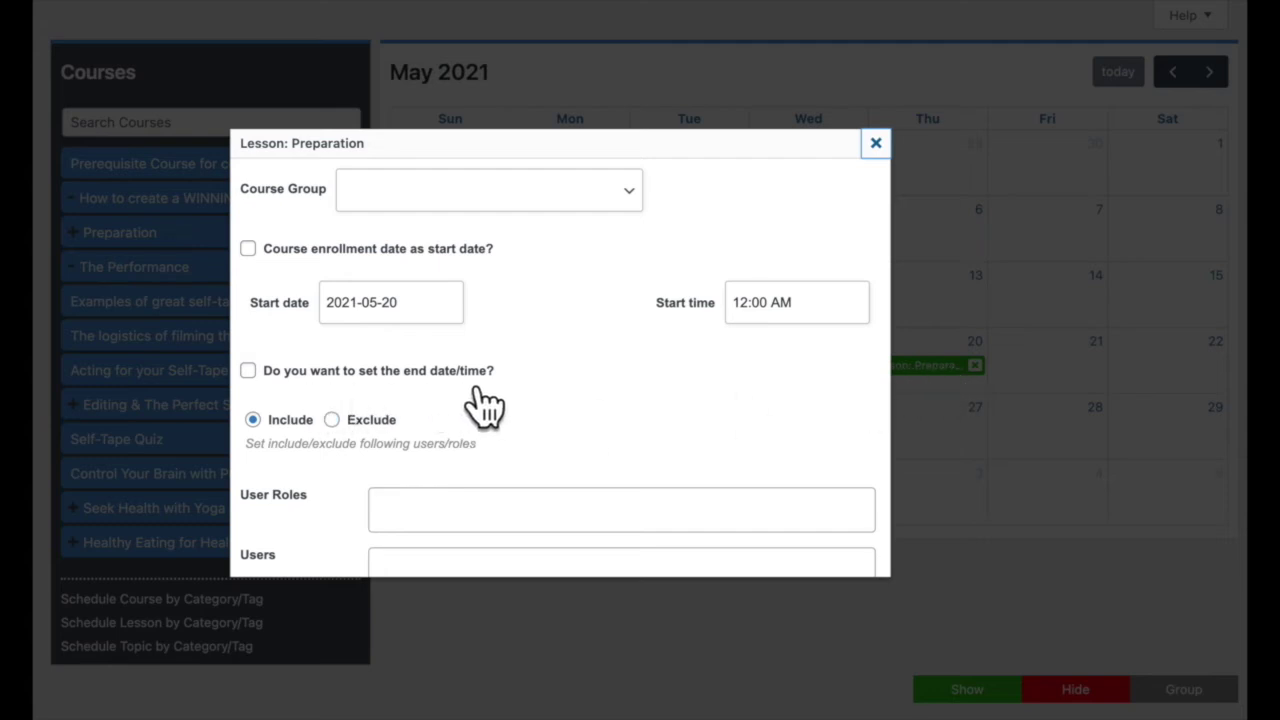
{"action": "left_click", "coordinate": [278, 378]}
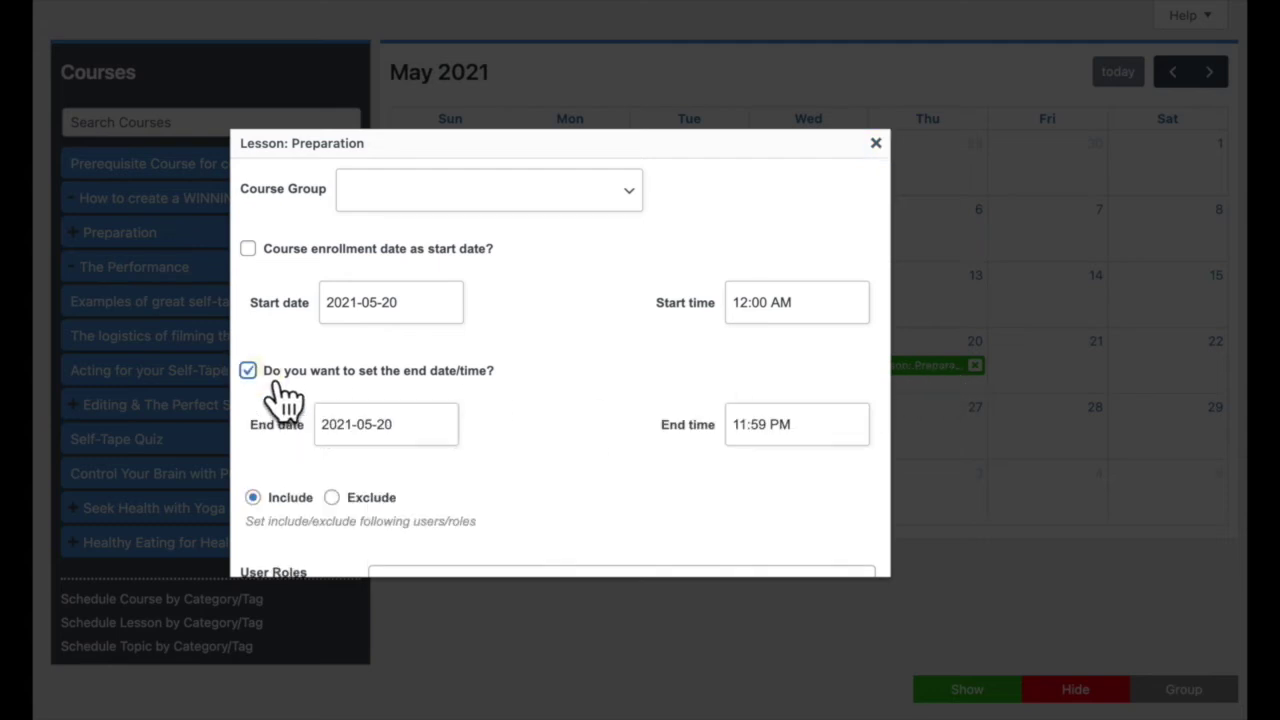
{"action": "left_click", "coordinate": [443, 432]}
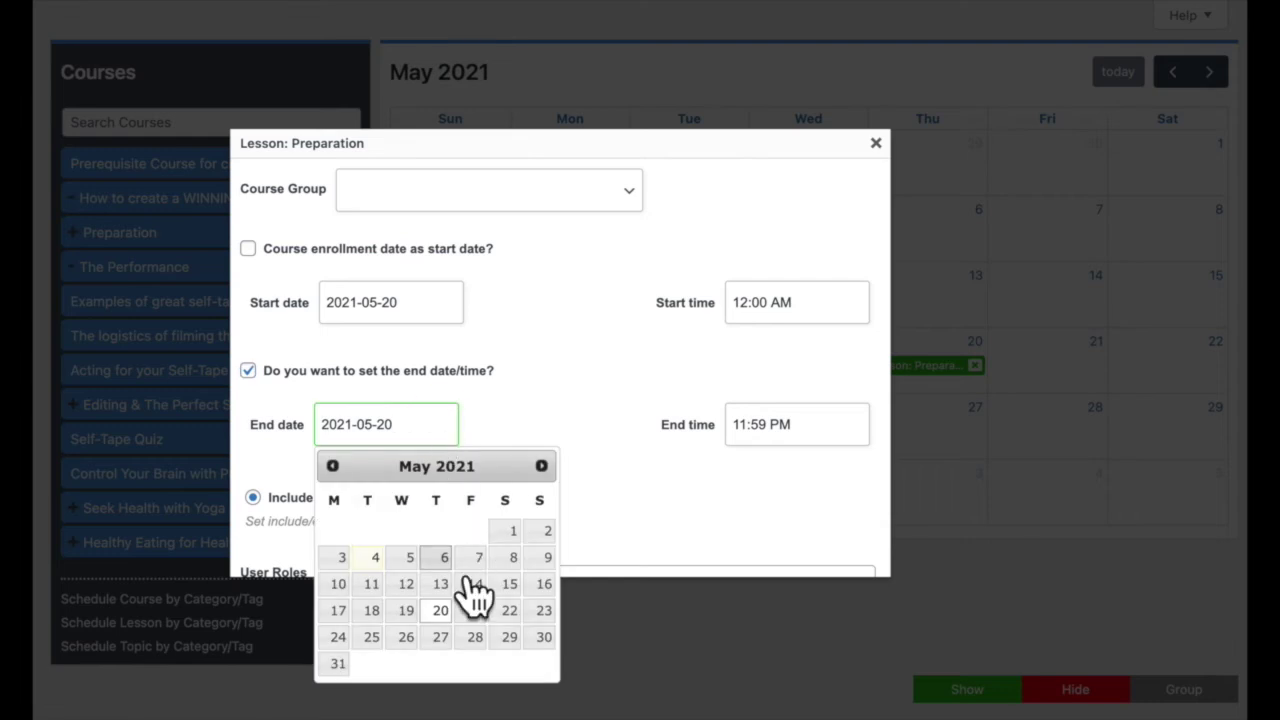
{"action": "left_click", "coordinate": [509, 637]}
{"action": "left_click", "coordinate": [823, 428]}
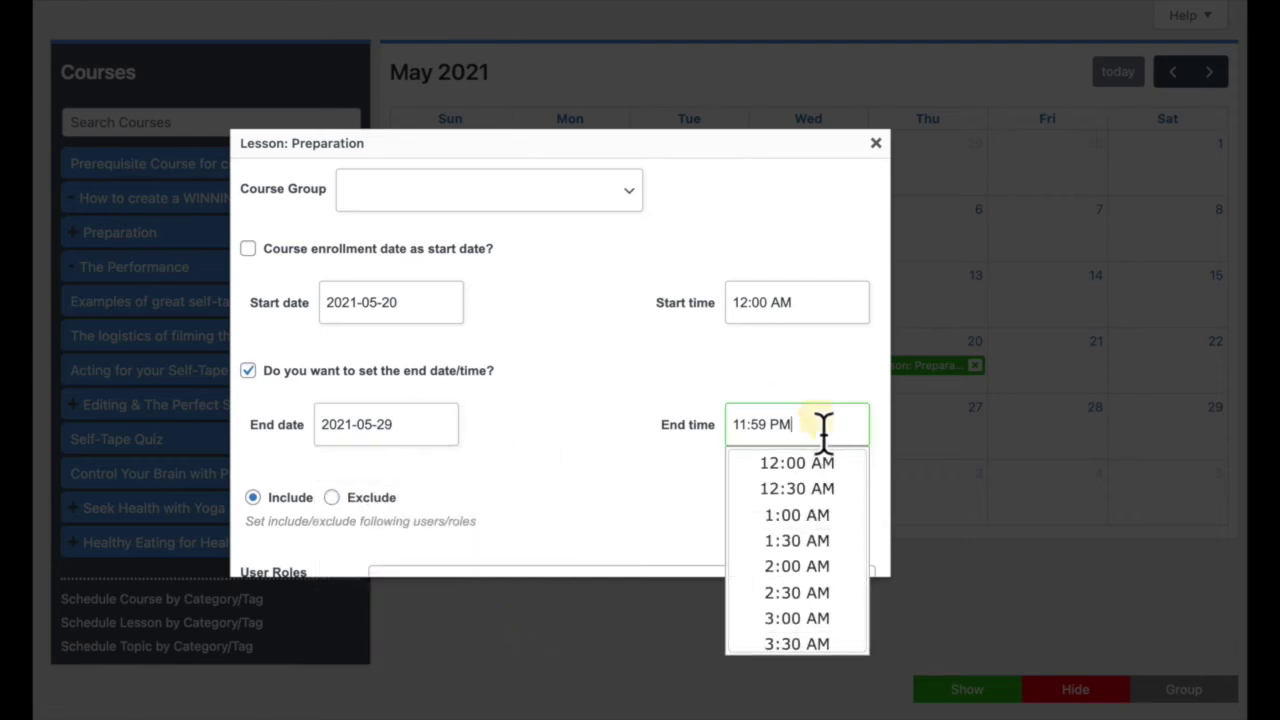
{"action": "left_click", "coordinate": [818, 568]}
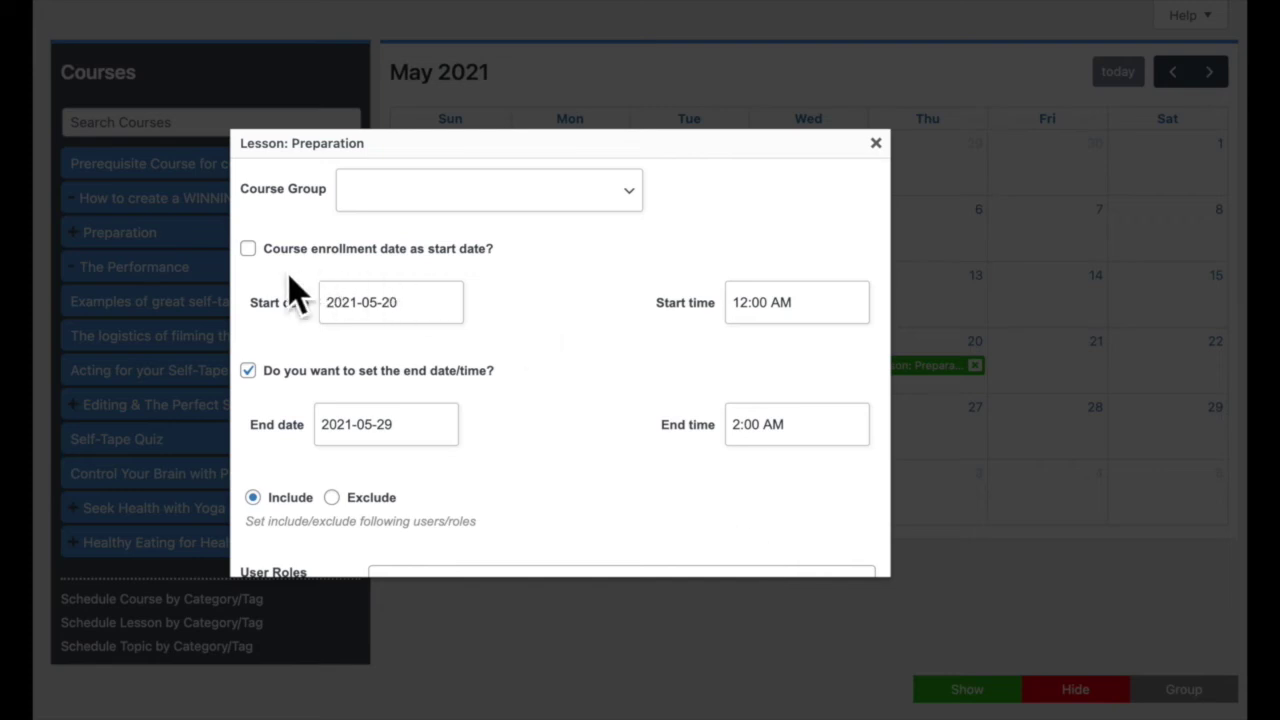
Use the course enrollment date as the lesson's start date, with an interval of 4, and choose the interval unit.
{"action": "left_click", "coordinate": [249, 249]}
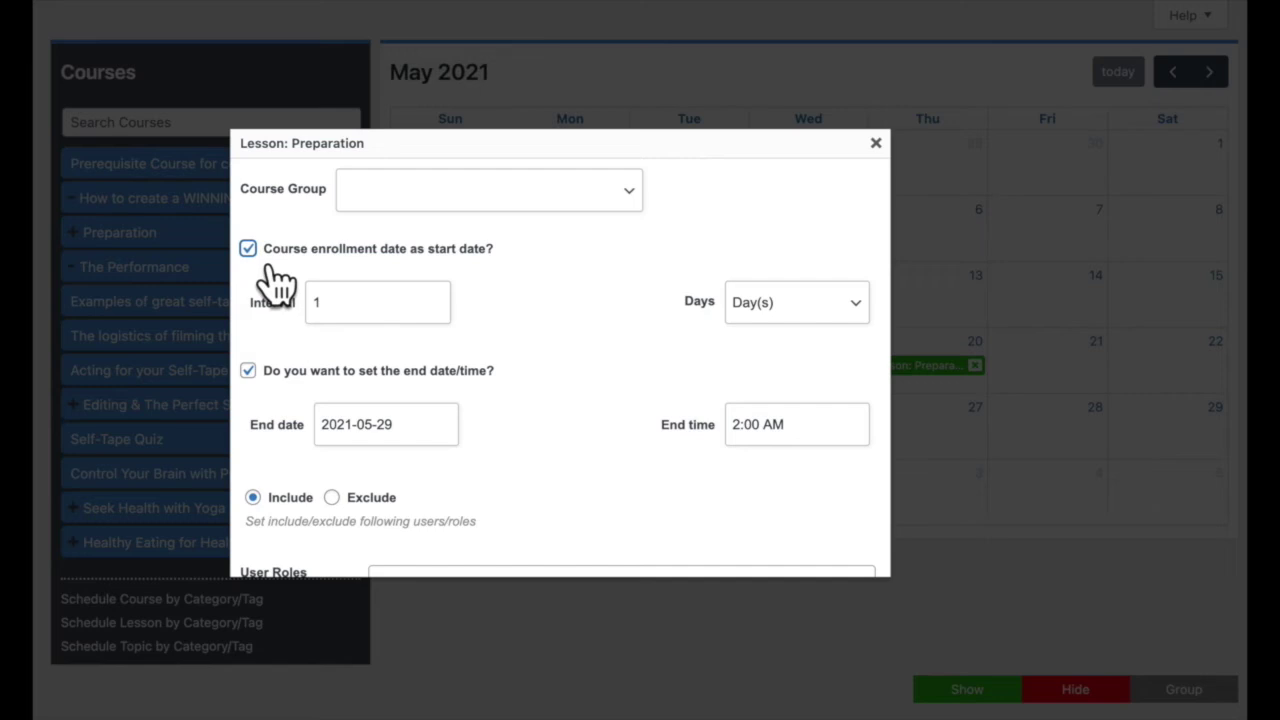
{"action": "left_click", "coordinate": [436, 297]}
{"action": "left_click", "coordinate": [436, 297]}
{"action": "left_click", "coordinate": [436, 297]}
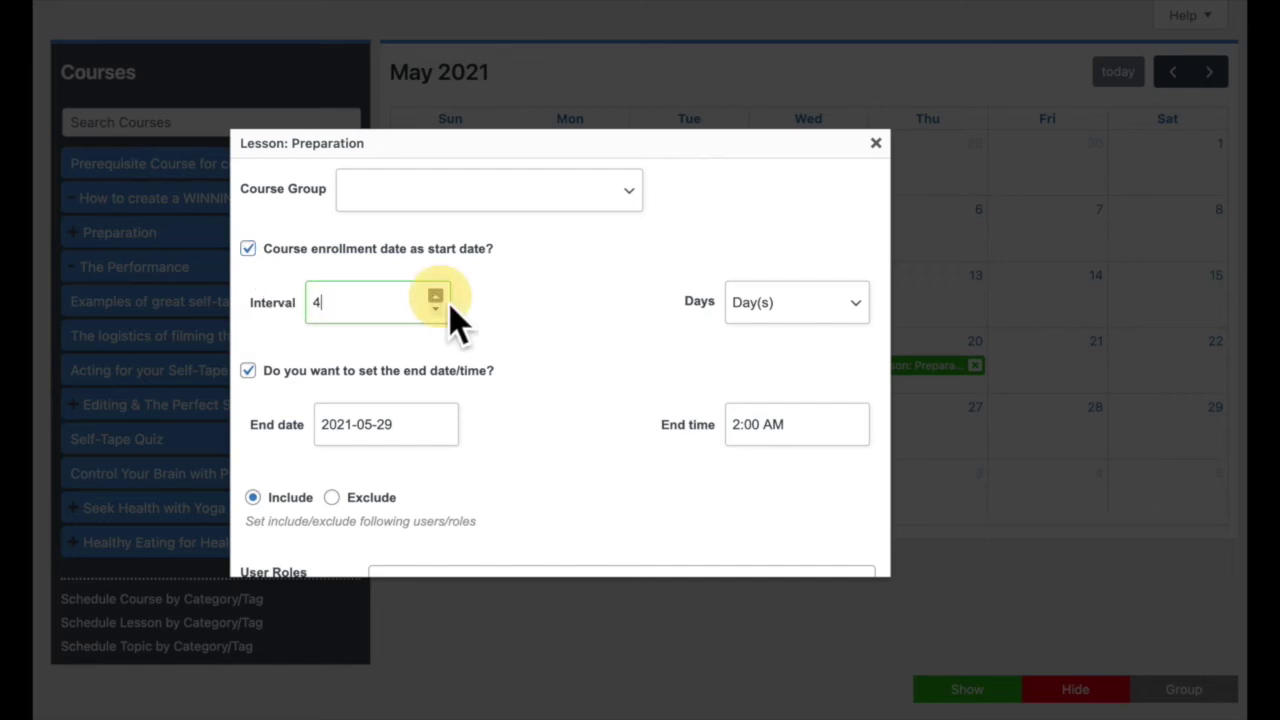
{"action": "left_click", "coordinate": [810, 310]}
{"action": "left_click", "coordinate": [830, 348]}
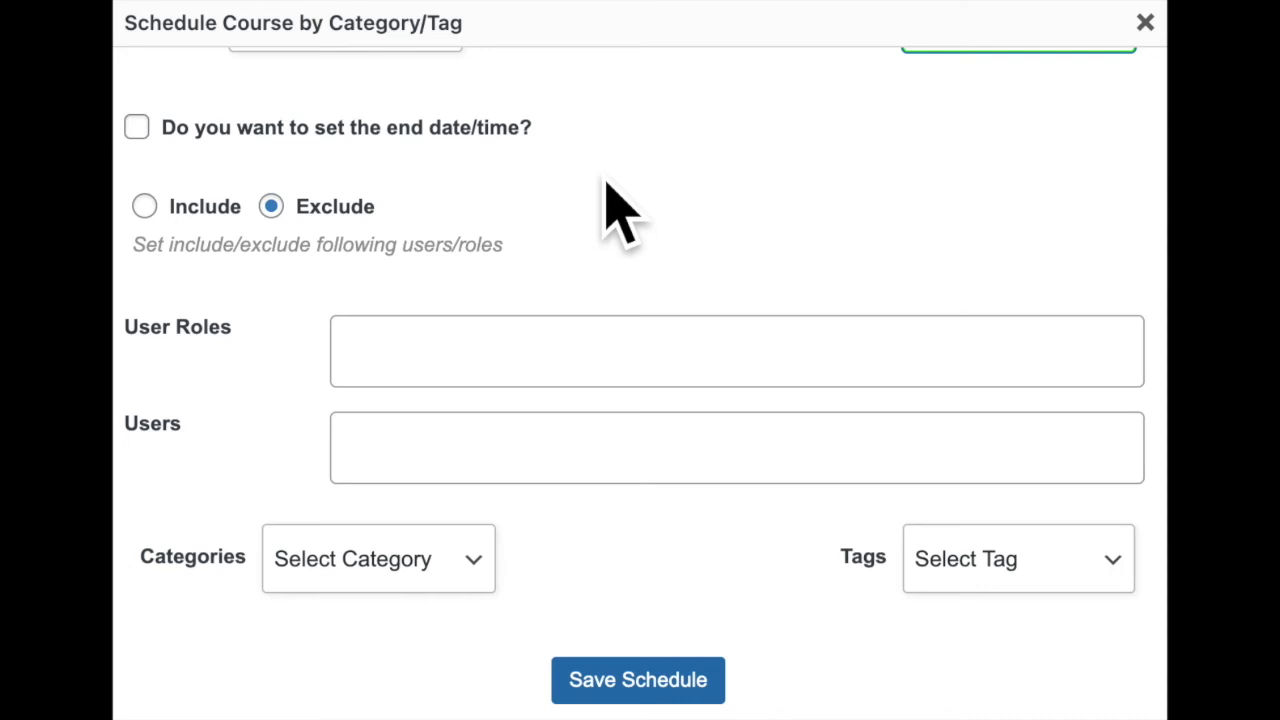
Set the user/role rule to Include and add the Group Leader and Administrator user roles.
{"action": "left_click", "coordinate": [166, 220]}
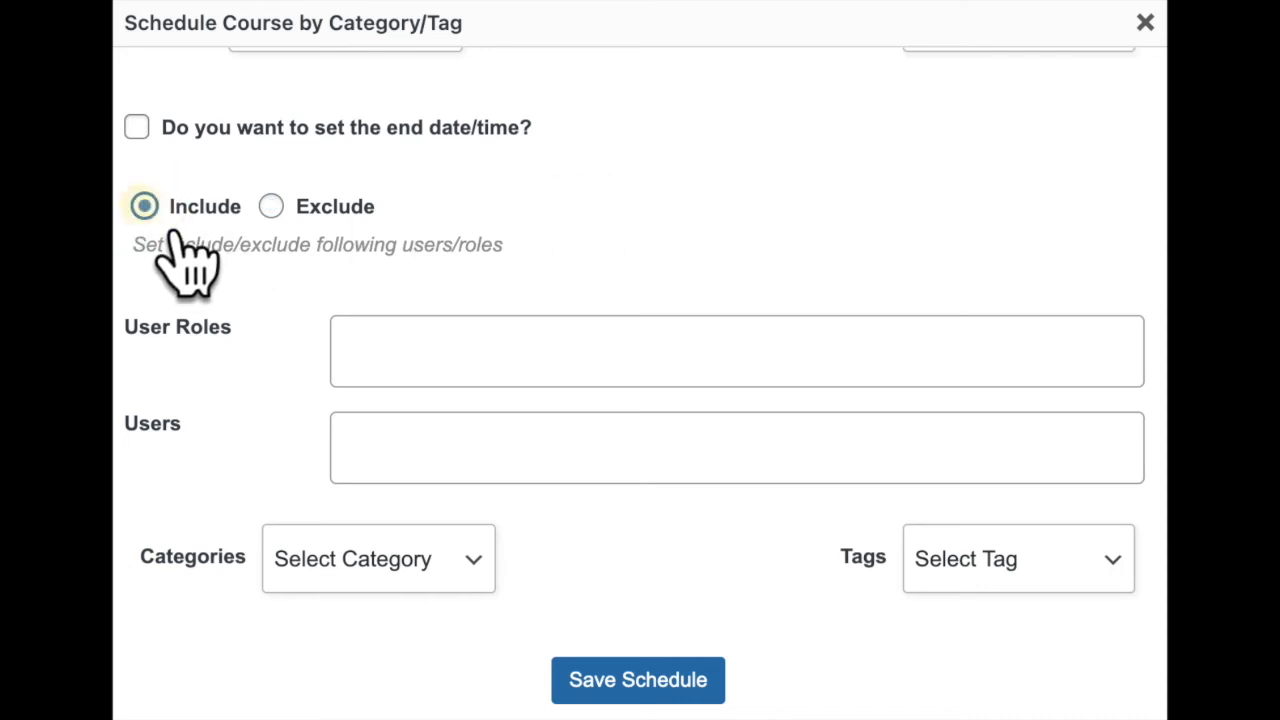
{"action": "left_click", "coordinate": [395, 358]}
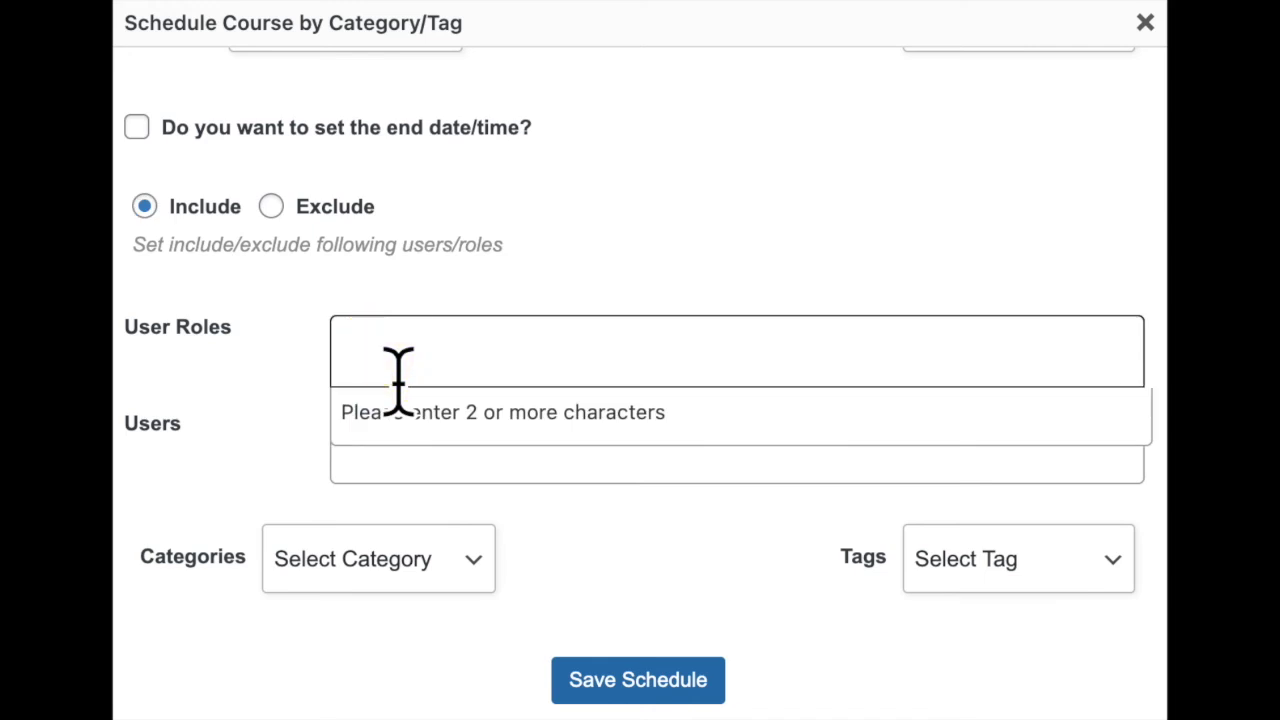
{"action": "type", "text": "ad"}
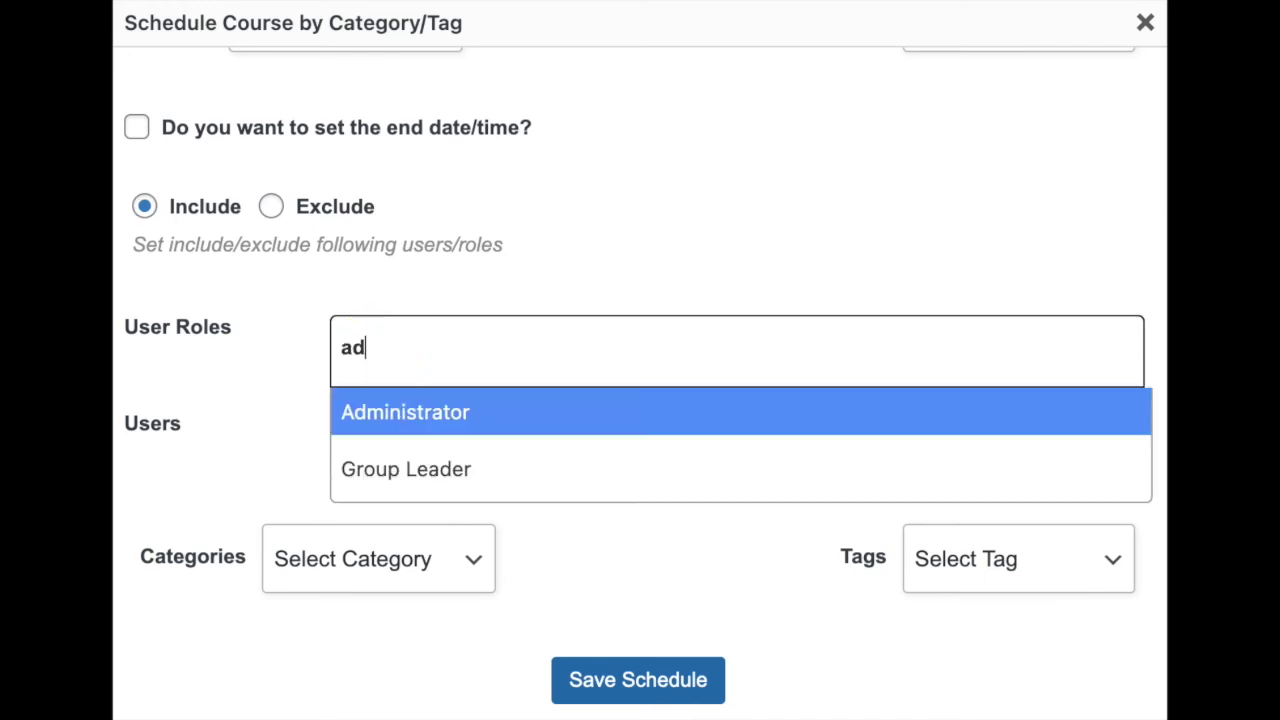
{"action": "left_click", "coordinate": [456, 468]}
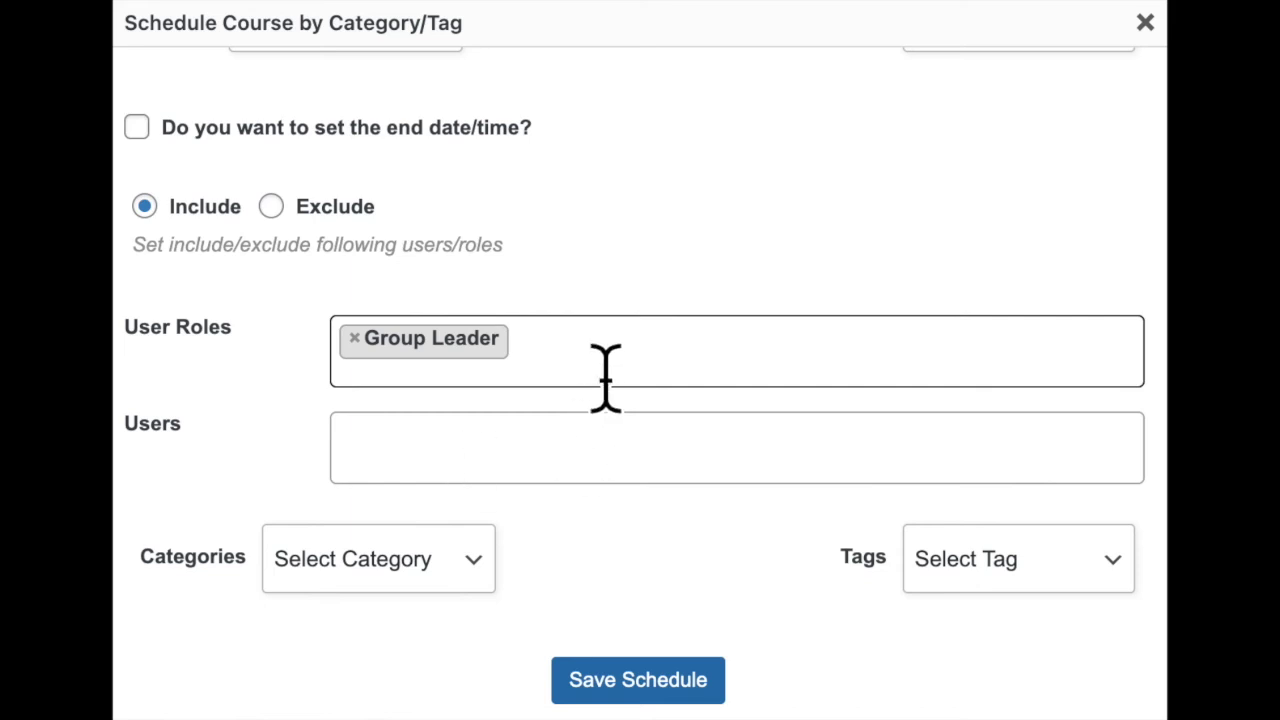
{"action": "type", "text": "ad"}
{"action": "key", "text": "Return"}
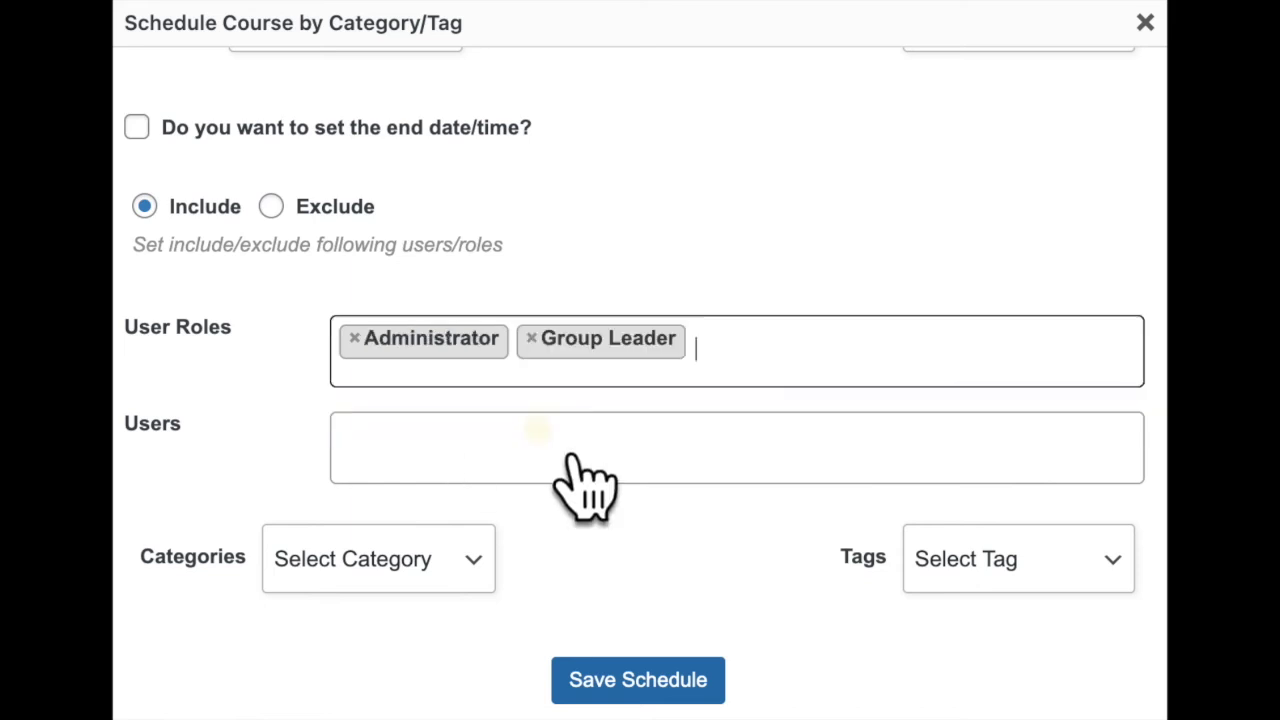
{"action": "left_click", "coordinate": [457, 465]}
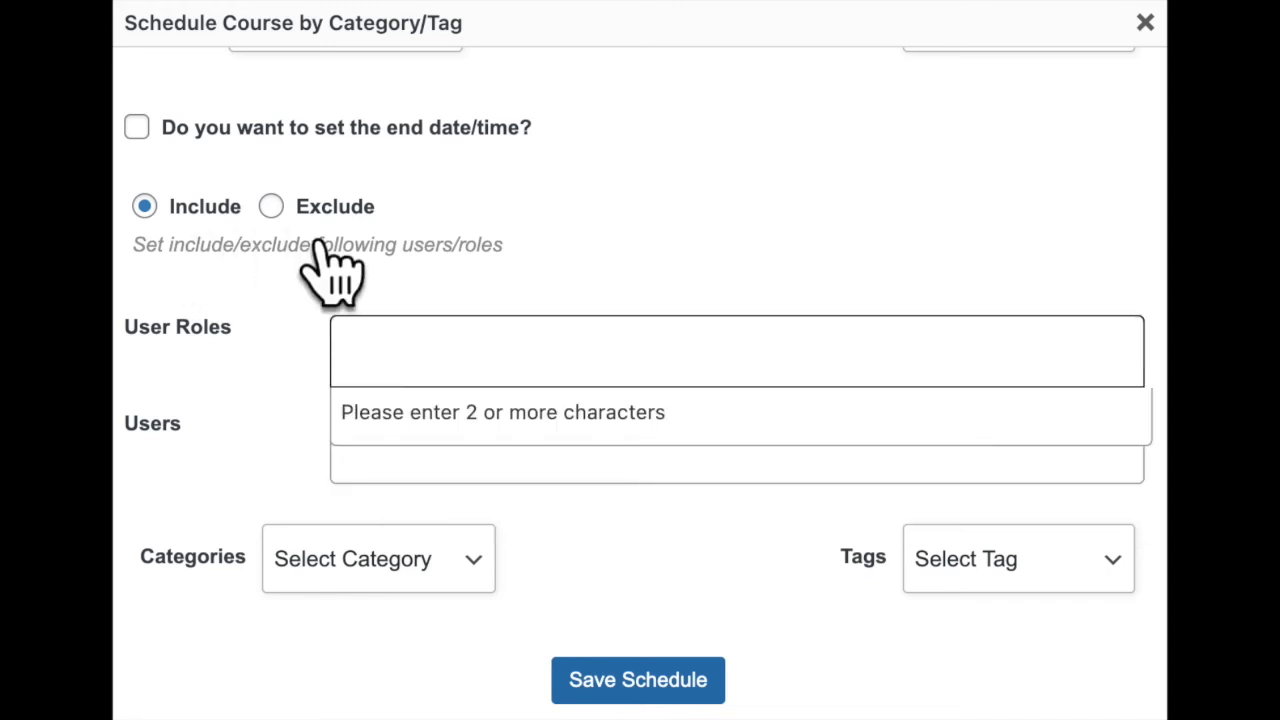
Set the user/role rule to Exclude and add the Group Leader role to it.
{"action": "left_click", "coordinate": [272, 206]}
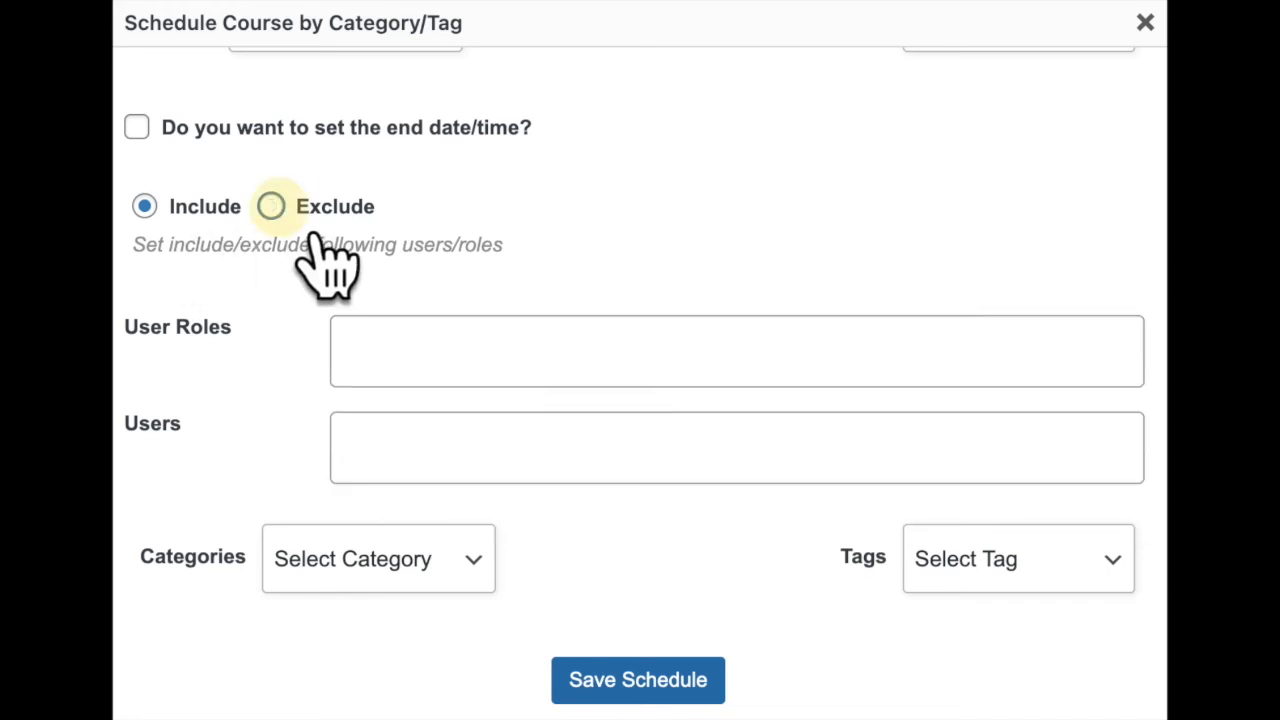
{"action": "left_click", "coordinate": [350, 350]}
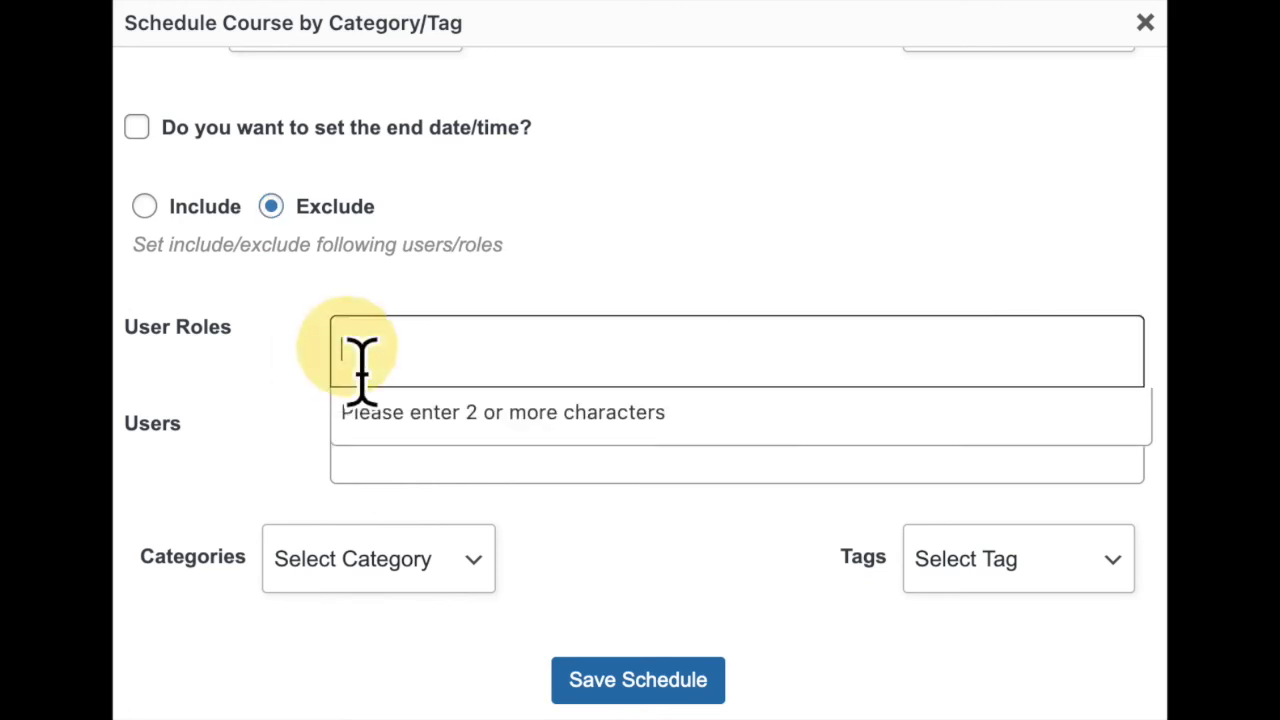
{"action": "type", "text": "gr"}
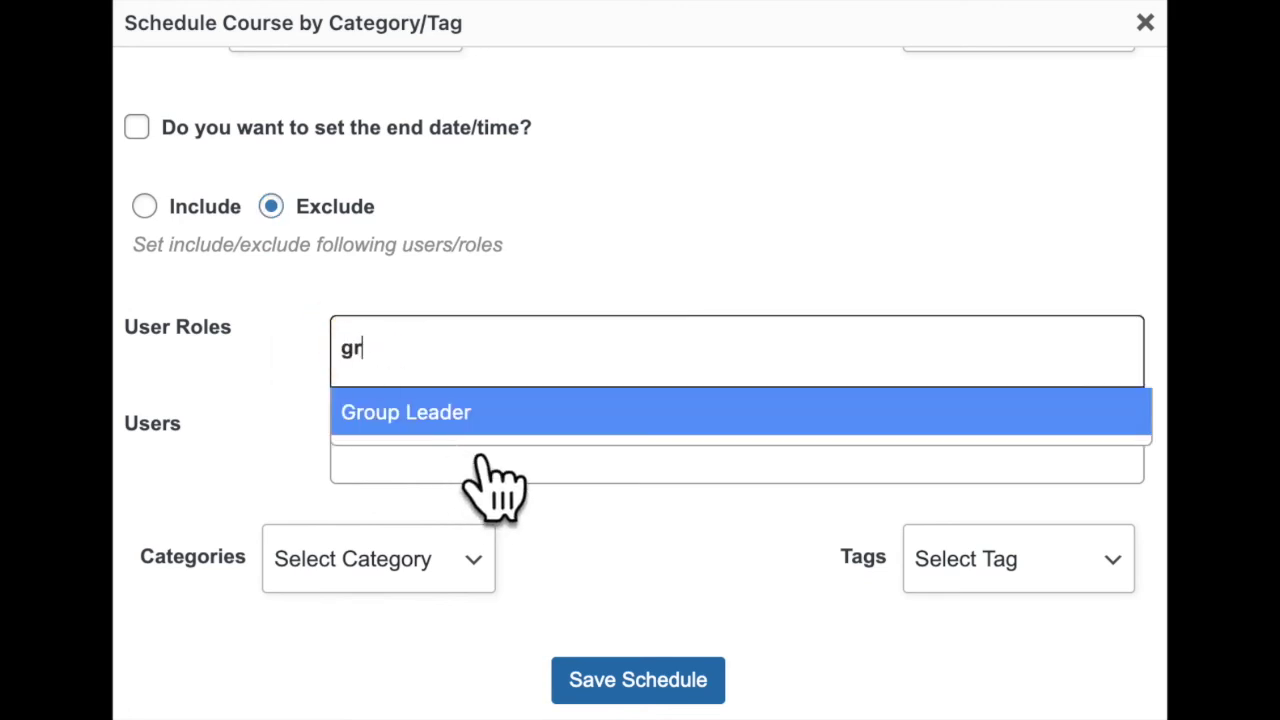
{"action": "left_click", "coordinate": [450, 420]}
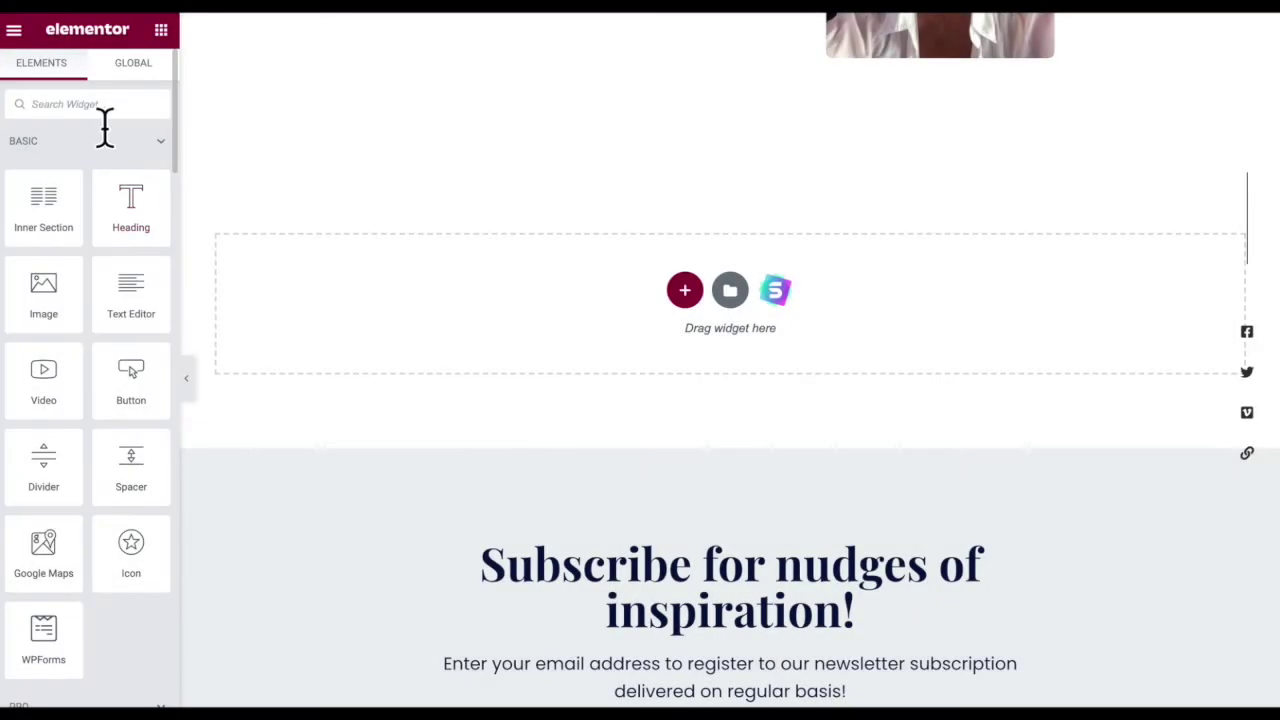
Add a Shortcode widget to the empty section above the newsletter block and enter the shortcode [course_management_system_calender].
{"action": "left_click", "coordinate": [104, 108]}
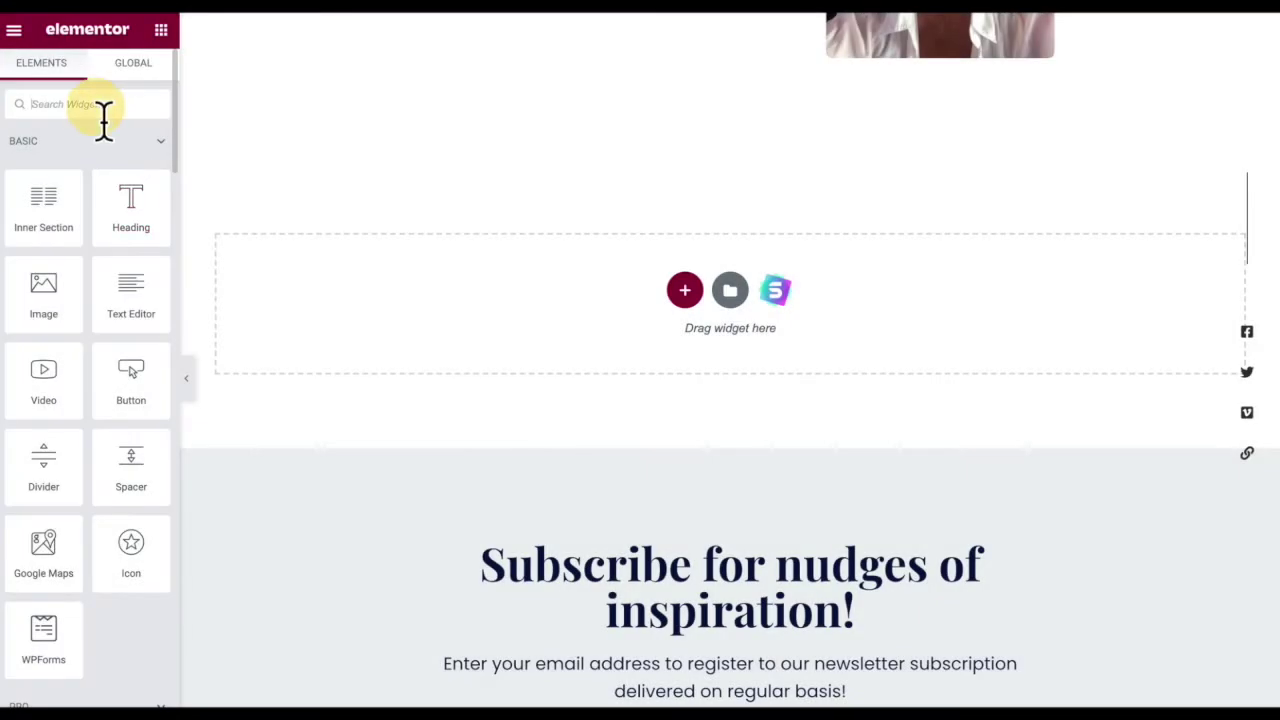
{"action": "type", "text": "short"}
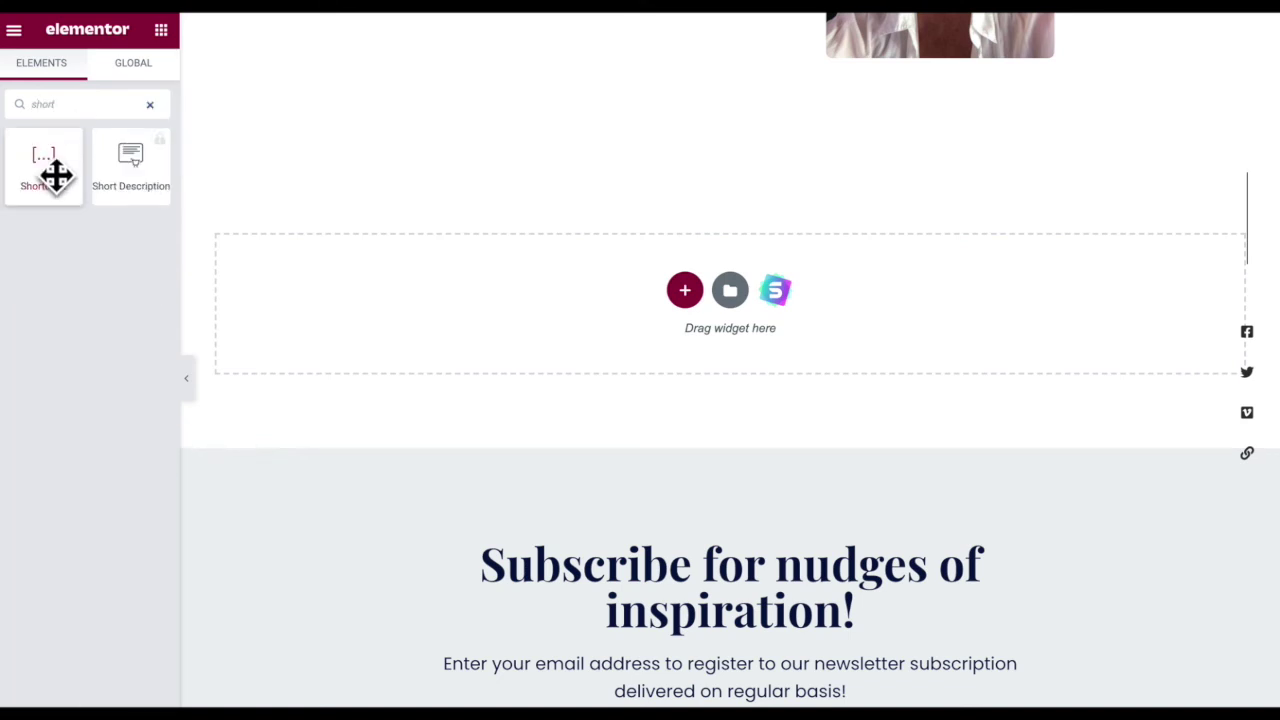
{"action": "left_click_drag", "start_coordinate": [55, 176], "coordinate": [630, 290]}
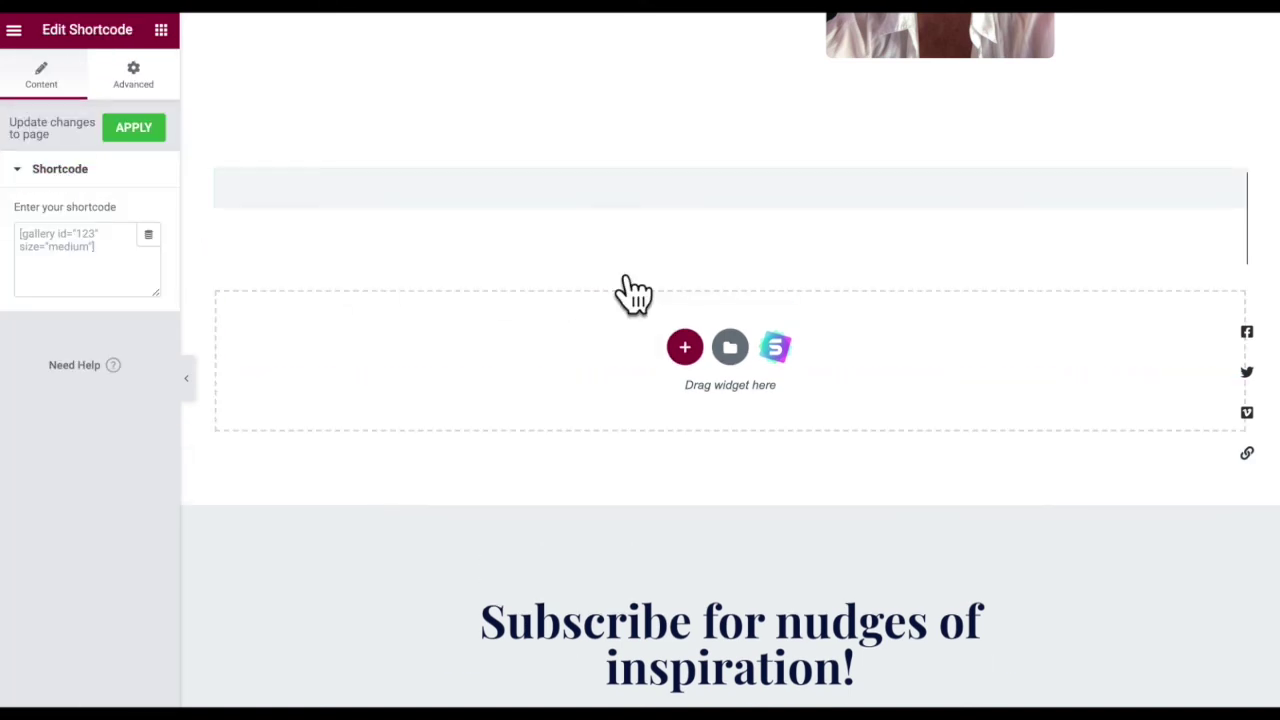
{"action": "left_click", "coordinate": [86, 257]}
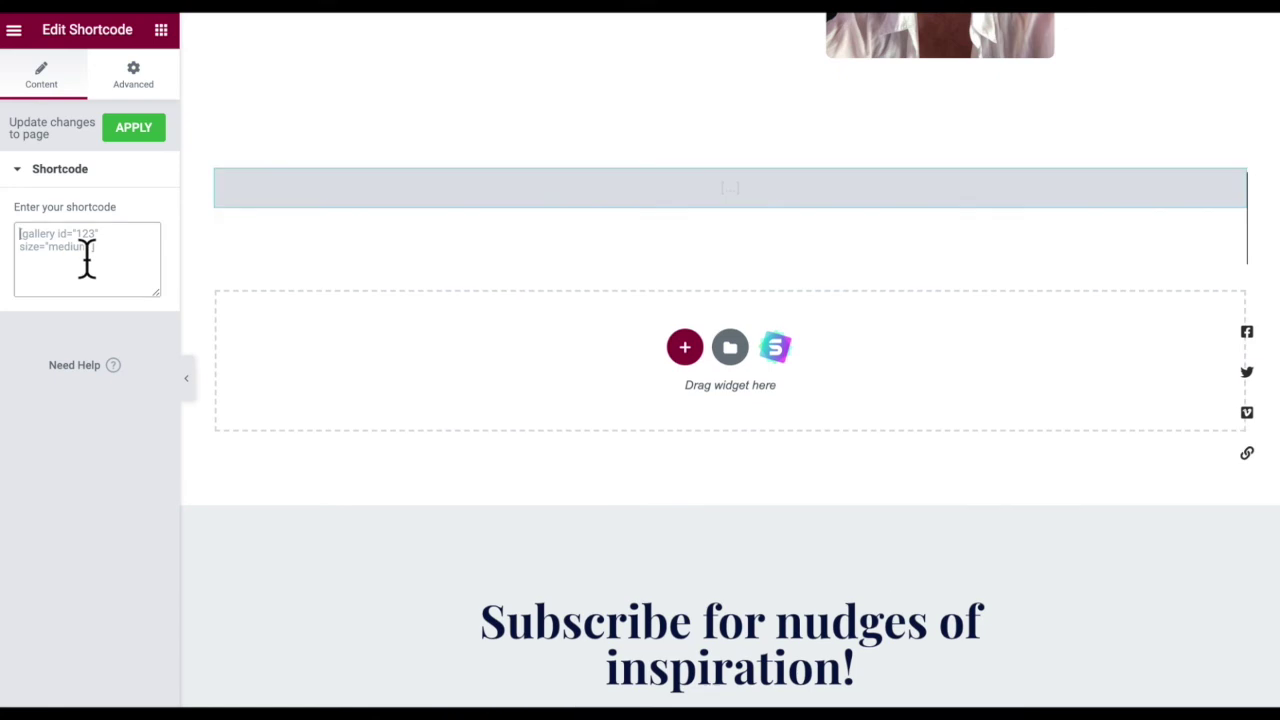
{"action": "type", "text": "[course_management_system_calender]"}
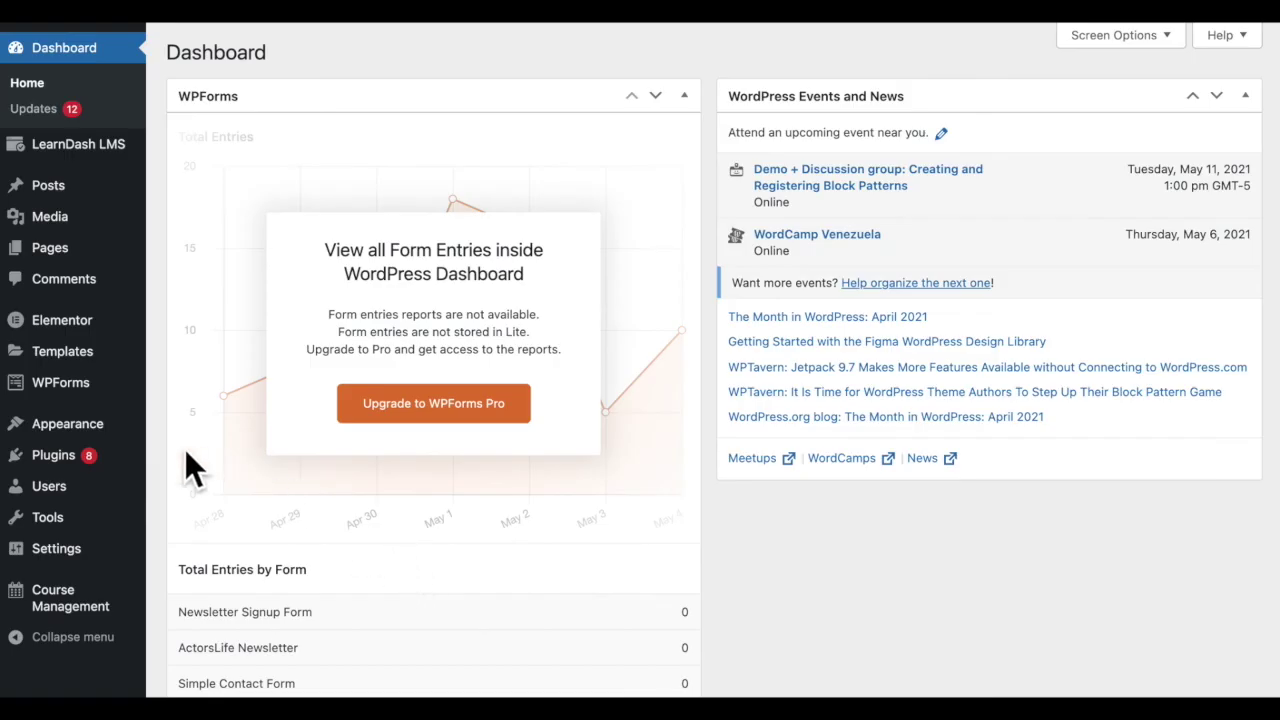
Go to the WordPress widget settings and add the LearnDash course schedule widget to Footer Bar Section 1.
{"action": "mouse_move", "coordinate": [140, 430]}
{"action": "left_click", "coordinate": [250, 482]}
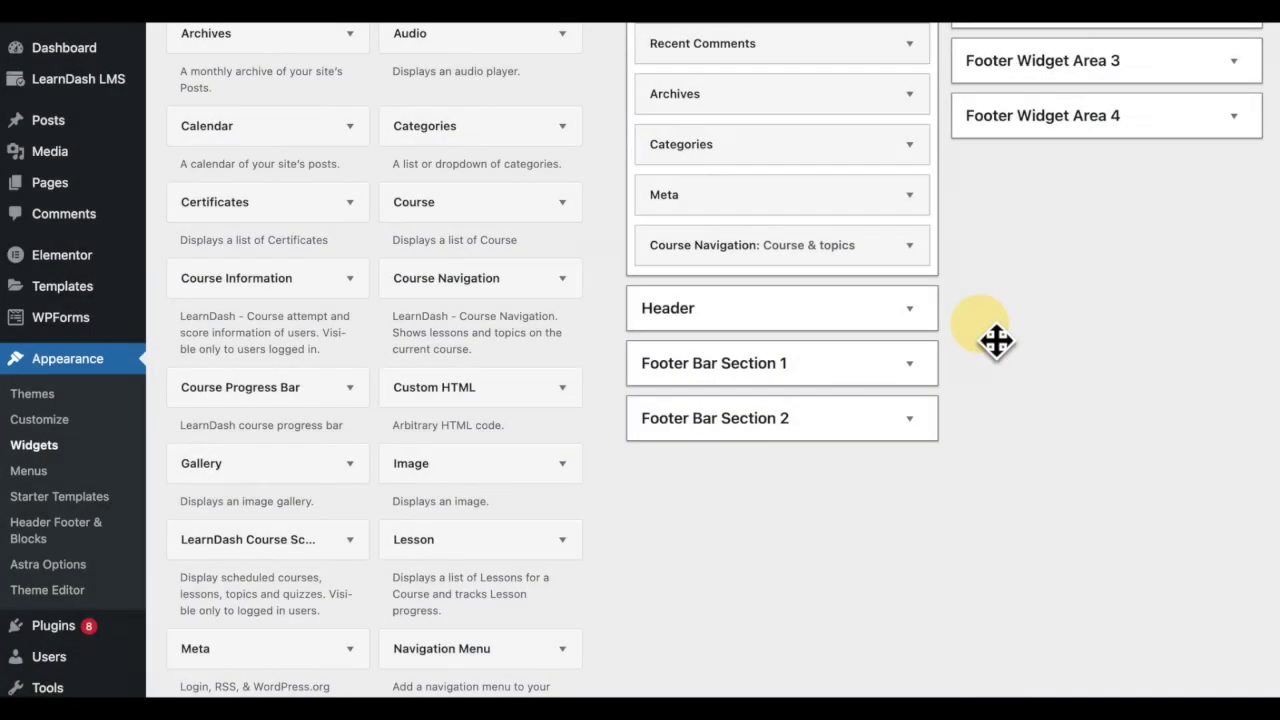
{"action": "left_click_drag", "start_coordinate": [994, 340], "coordinate": [803, 393]}
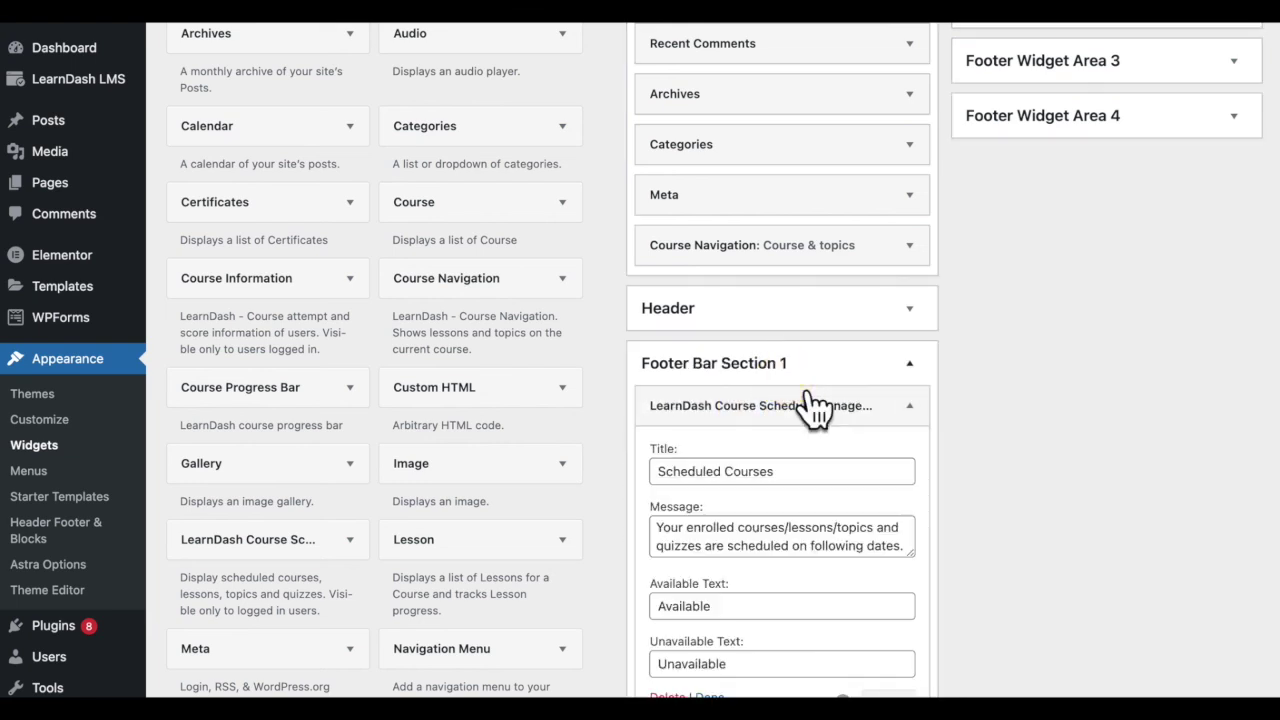
{"action": "scroll", "coordinate": [800, 400], "scroll_direction": "down", "scroll_amount": 4}
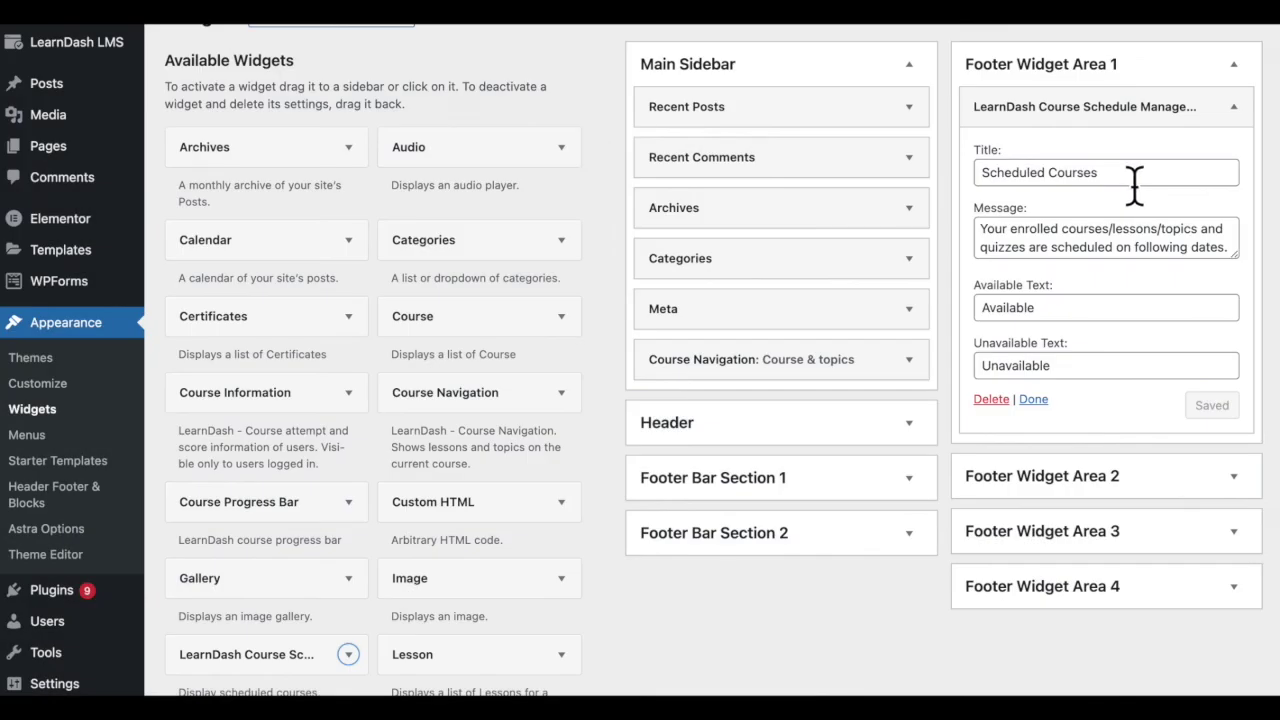